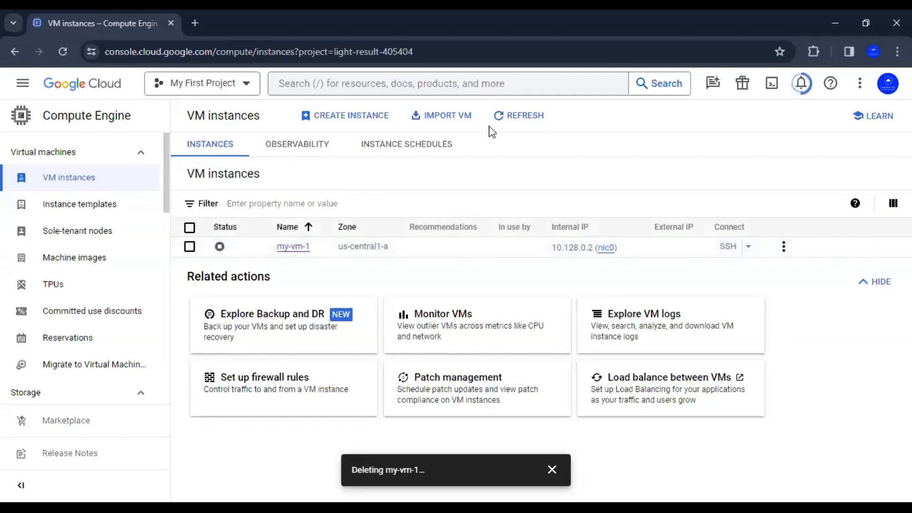
Start a new VM instance from scratch with the default configuration and allow HTTP and HTTPS traffic in its firewall settings.
{"action": "left_click", "coordinate": [516, 122]}
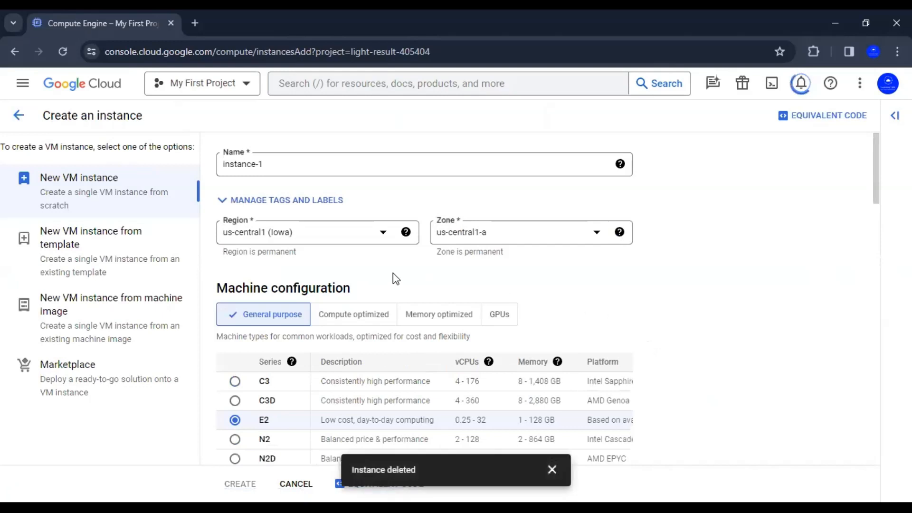
{"action": "left_click", "coordinate": [552, 470]}
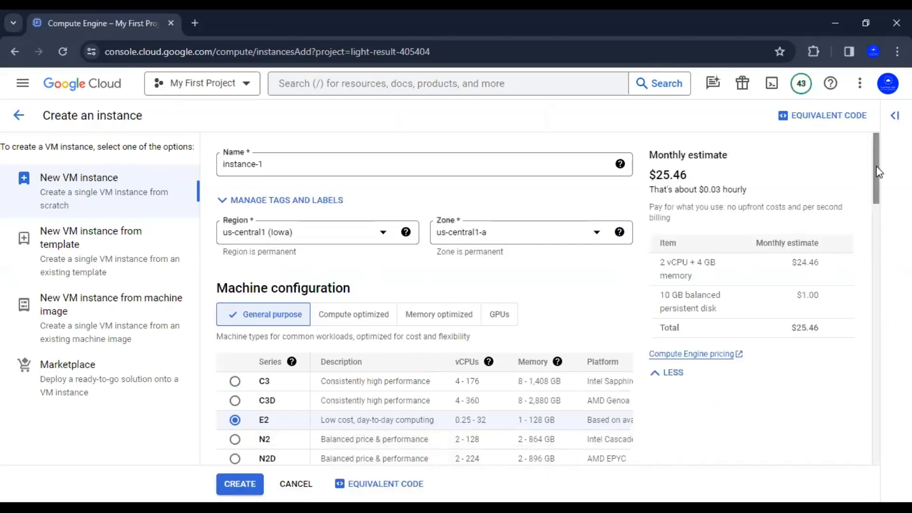
{"action": "left_click_drag", "start_coordinate": [878, 169], "coordinate": [884, 206]}
{"action": "scroll", "coordinate": [882, 207], "scroll_direction": "down", "scroll_amount": 3}
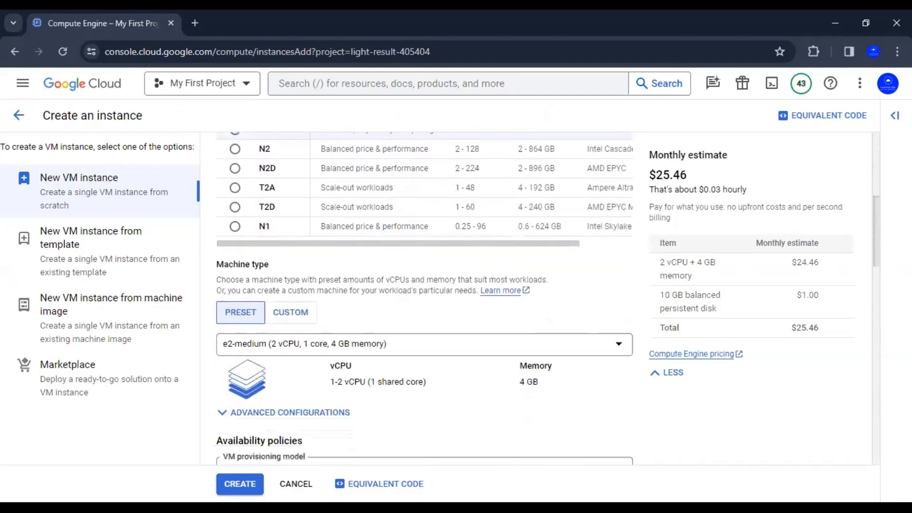
{"action": "scroll", "coordinate": [547, 297], "scroll_direction": "down", "scroll_amount": 5}
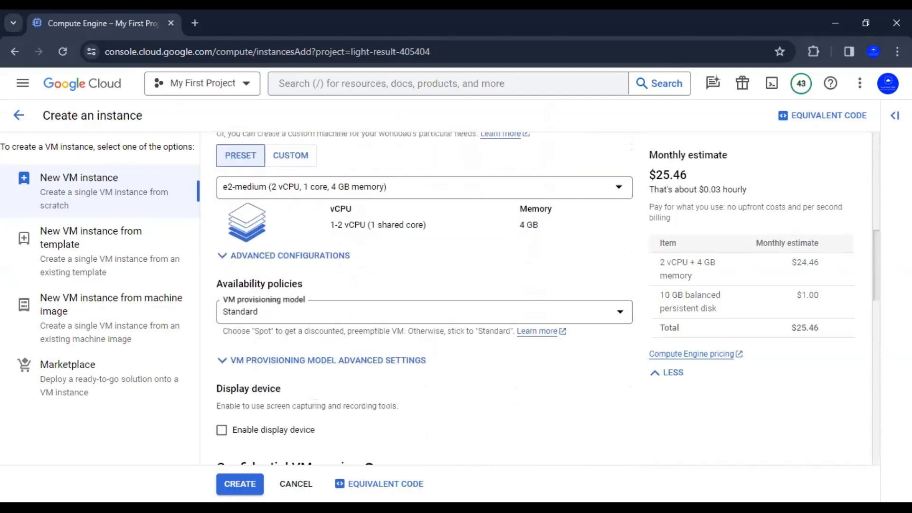
{"action": "scroll", "coordinate": [424, 298], "scroll_direction": "down", "scroll_amount": 7}
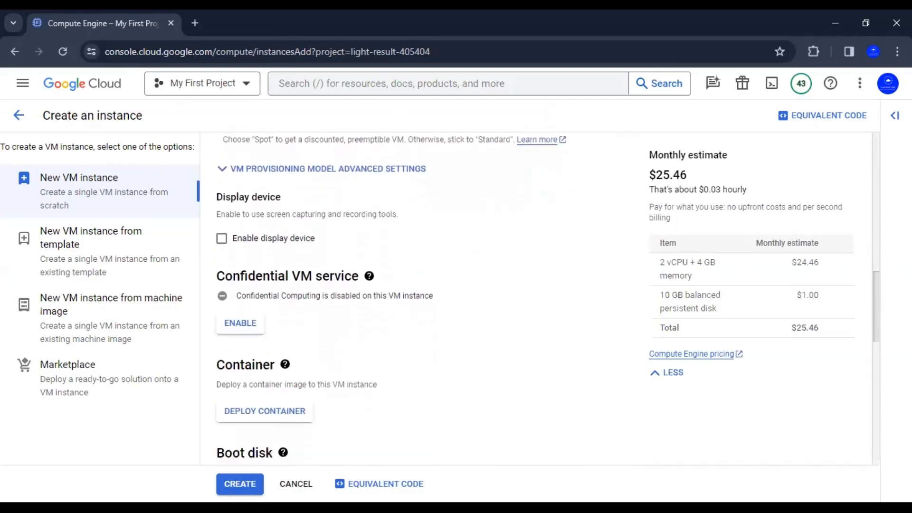
{"action": "scroll", "coordinate": [425, 299], "scroll_direction": "down", "scroll_amount": 5}
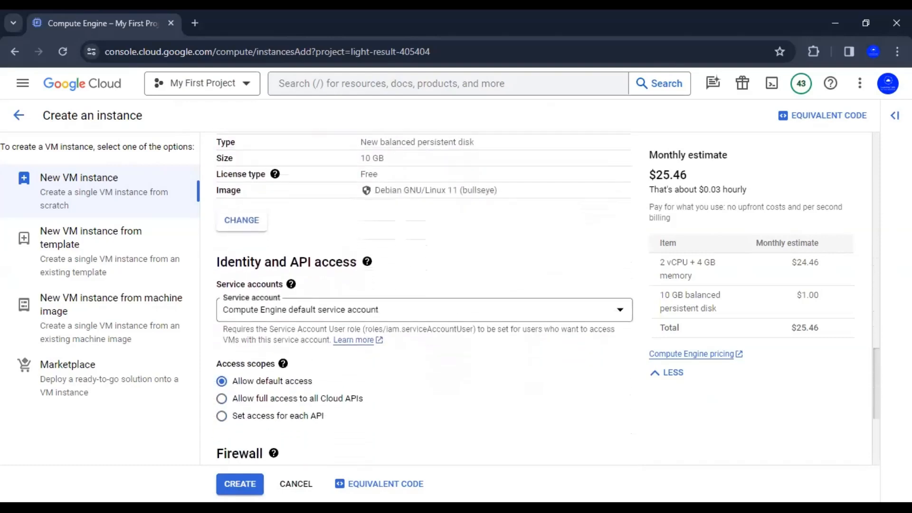
{"action": "scroll", "coordinate": [348, 332], "scroll_direction": "down", "scroll_amount": 3}
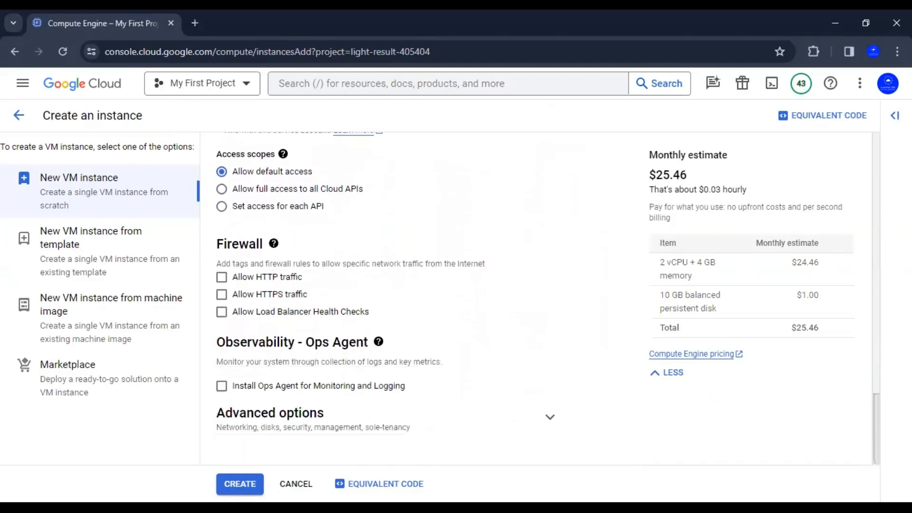
{"action": "left_click", "coordinate": [217, 279]}
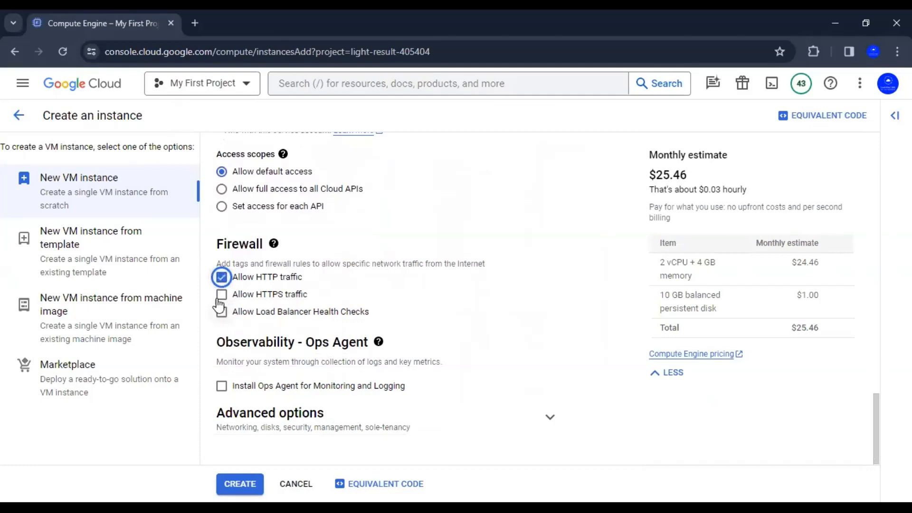
{"action": "left_click", "coordinate": [222, 296]}
Review the advanced options, including additional disks, without changing them, and create the VM instance.
{"action": "left_click", "coordinate": [552, 419]}
{"action": "left_click_drag", "start_coordinate": [876, 377], "coordinate": [878, 436]}
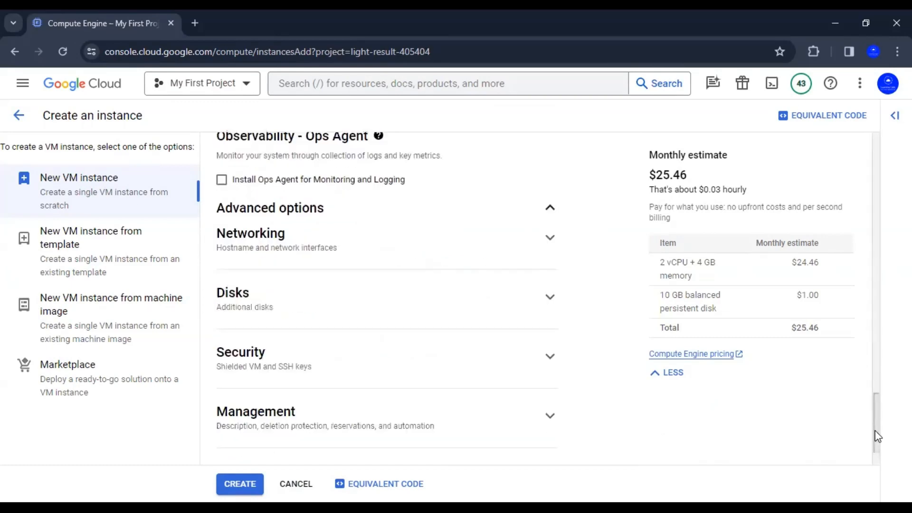
{"action": "scroll", "coordinate": [861, 434], "scroll_direction": "down", "scroll_amount": 1}
{"action": "left_click", "coordinate": [551, 244]}
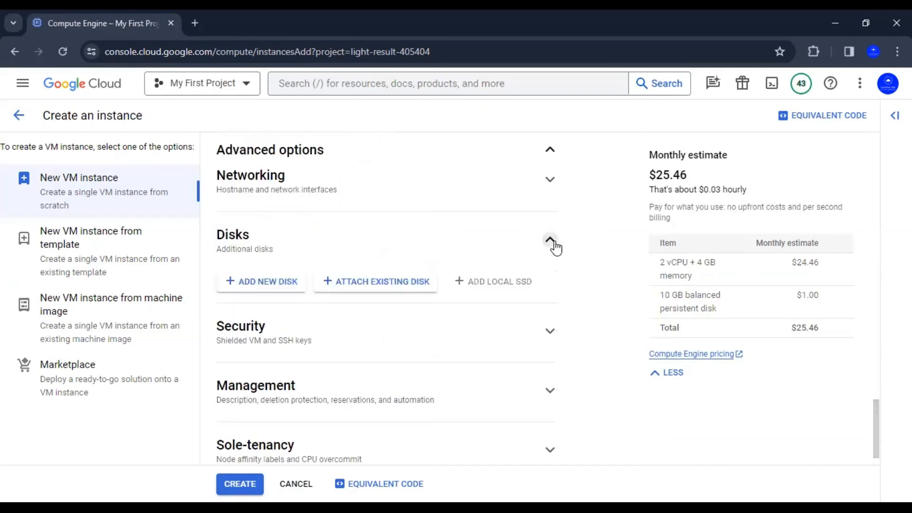
{"action": "left_click", "coordinate": [551, 241]}
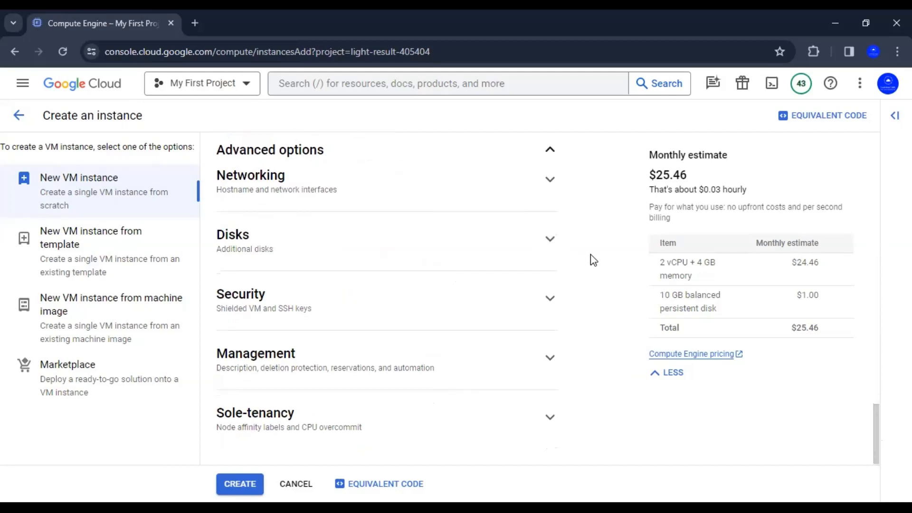
{"action": "left_click", "coordinate": [230, 489]}
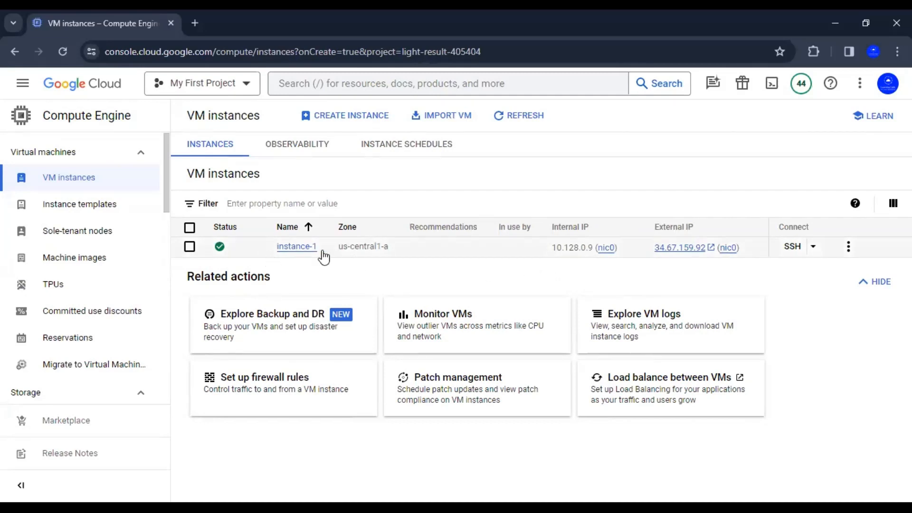
Open Cloud Shell in a separate browser tab, close its docked terminal on the VM instances page, and return to the shell.
{"action": "left_click", "coordinate": [773, 83]}
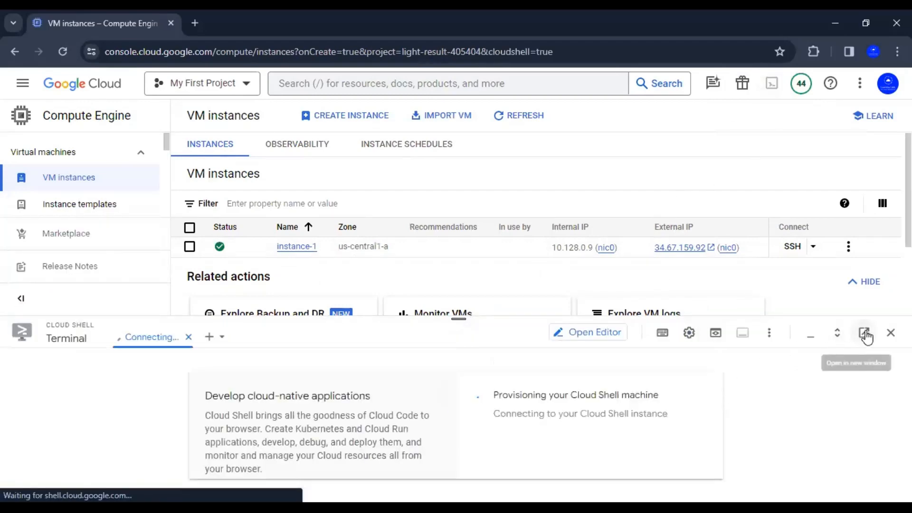
{"action": "left_click", "coordinate": [865, 334]}
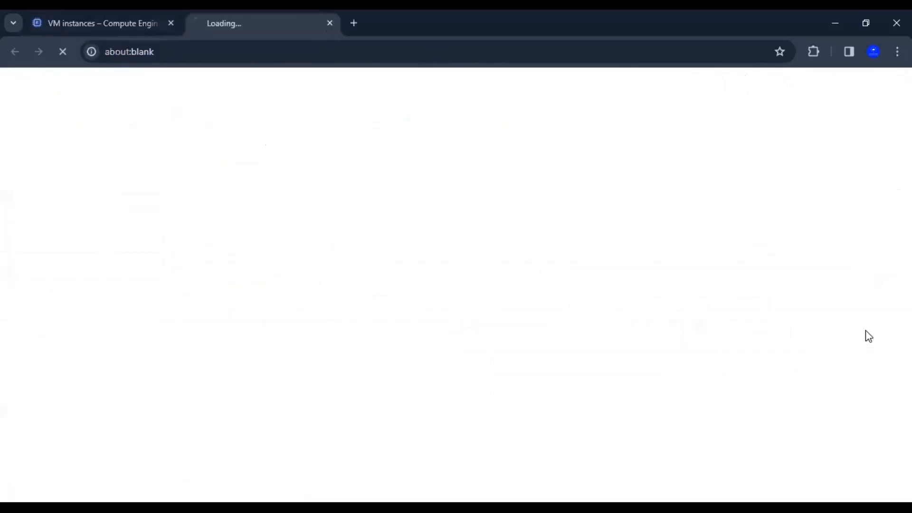
{"action": "left_click", "coordinate": [137, 26]}
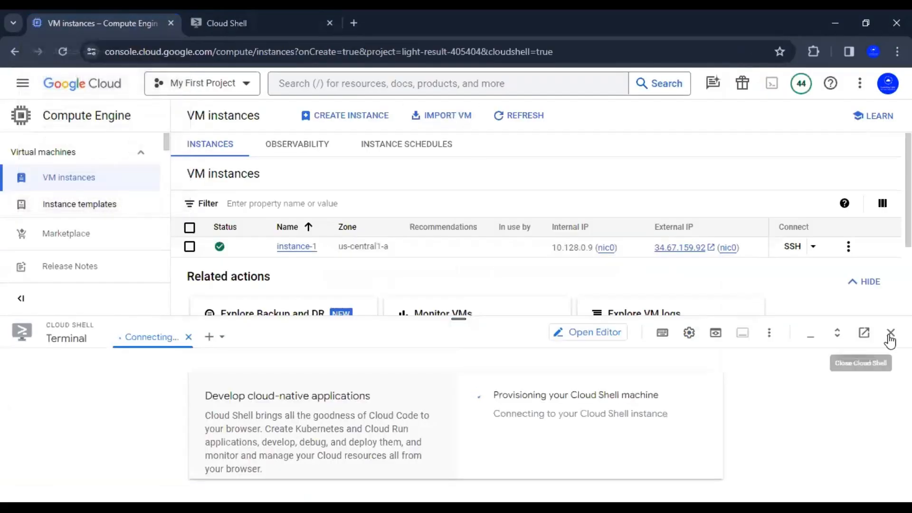
{"action": "left_click", "coordinate": [236, 14]}
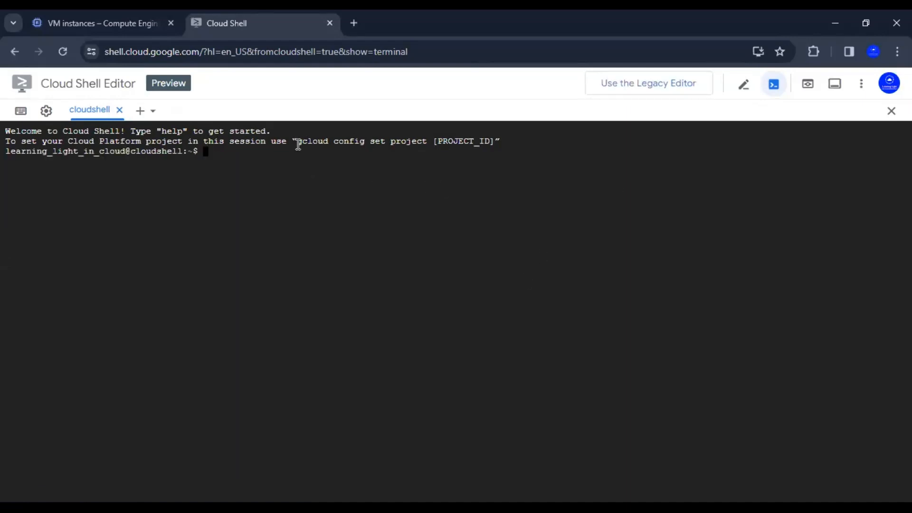
Copy the "gcloud config set project" command from the Cloud Shell welcome message to the prompt.
{"action": "left_click_drag", "start_coordinate": [297, 141], "coordinate": [431, 141]}
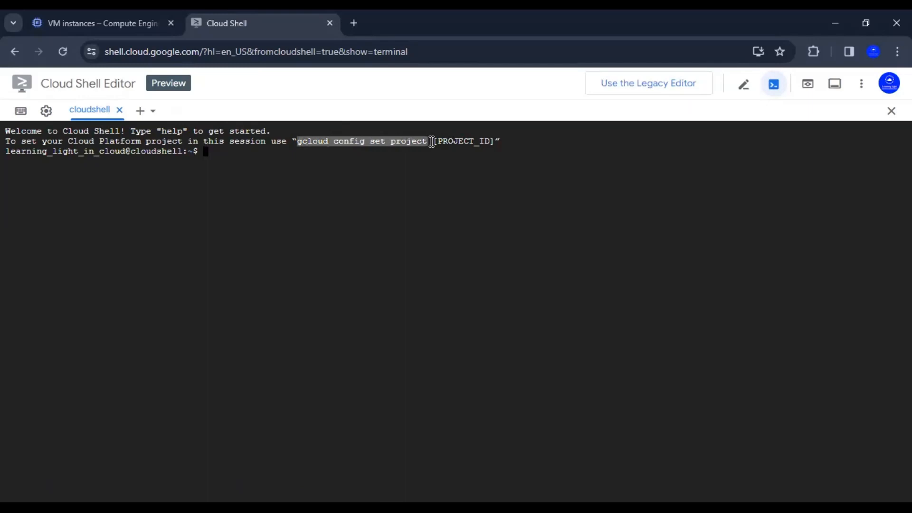
{"action": "key", "text": "ctrl+c"}
{"action": "key", "text": "ctrl+v"}
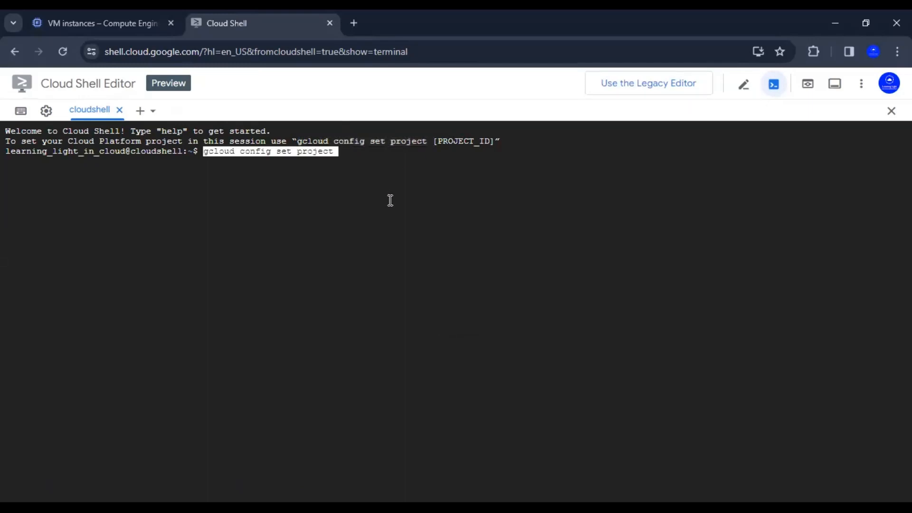
Complete the command with the project ID light-result-405404 of My First Project, run it, and authorize Cloud Shell.
{"action": "left_click", "coordinate": [63, 15]}
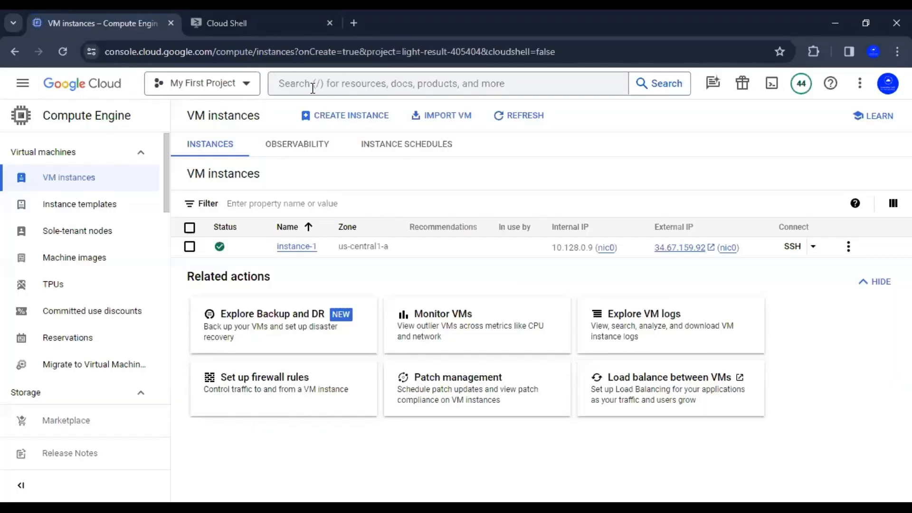
{"action": "left_click", "coordinate": [241, 85]}
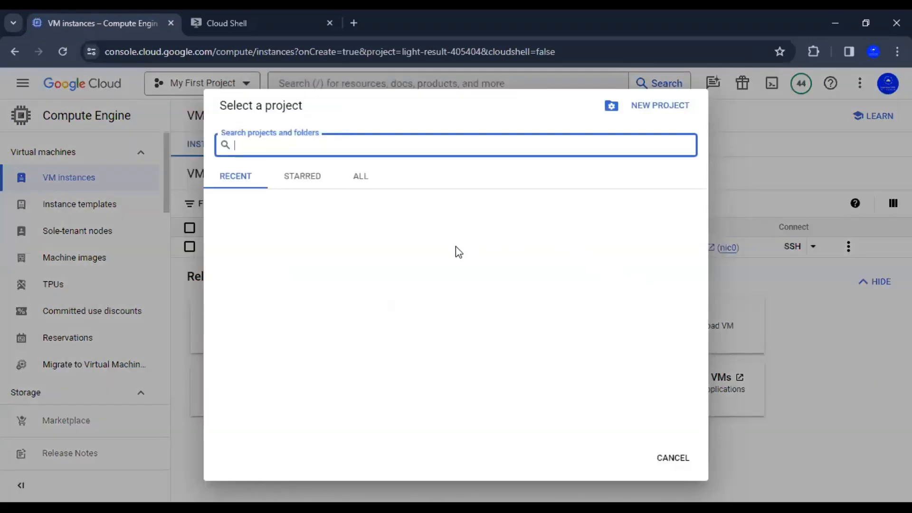
{"action": "left_click_drag", "start_coordinate": [572, 218], "coordinate": [500, 221]}
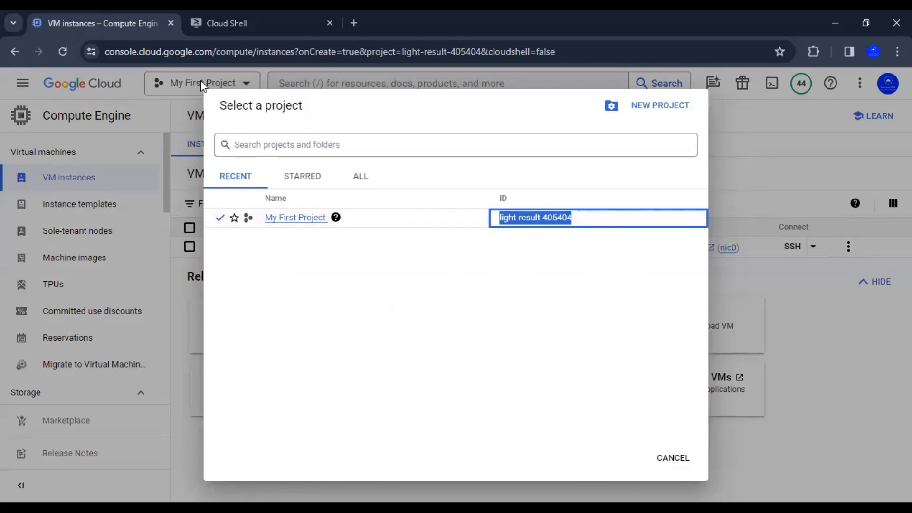
{"action": "left_click", "coordinate": [252, 19]}
{"action": "key", "text": "ctrl+v"}
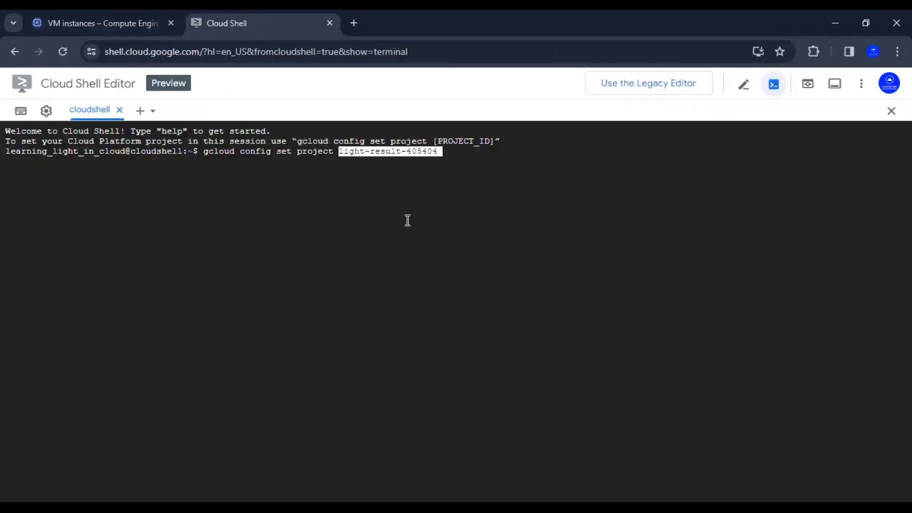
{"action": "key", "text": "Return"}
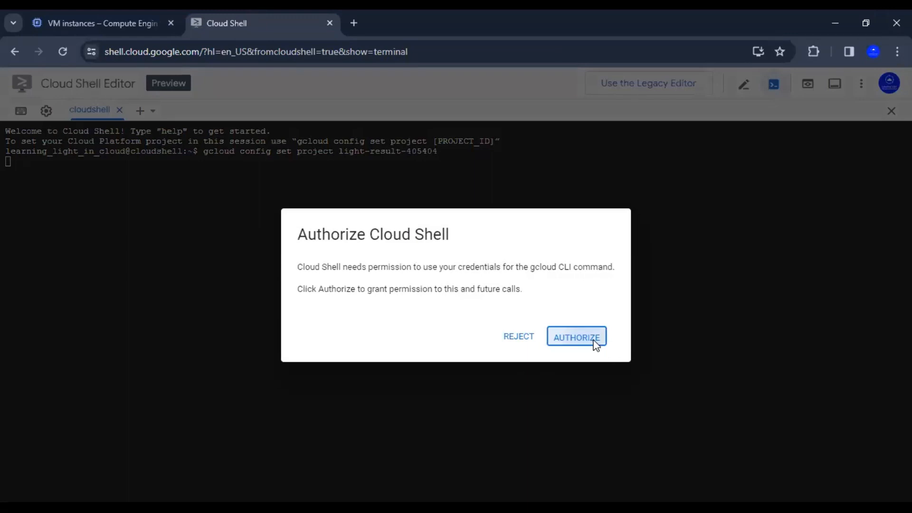
{"action": "left_click", "coordinate": [576, 338]}
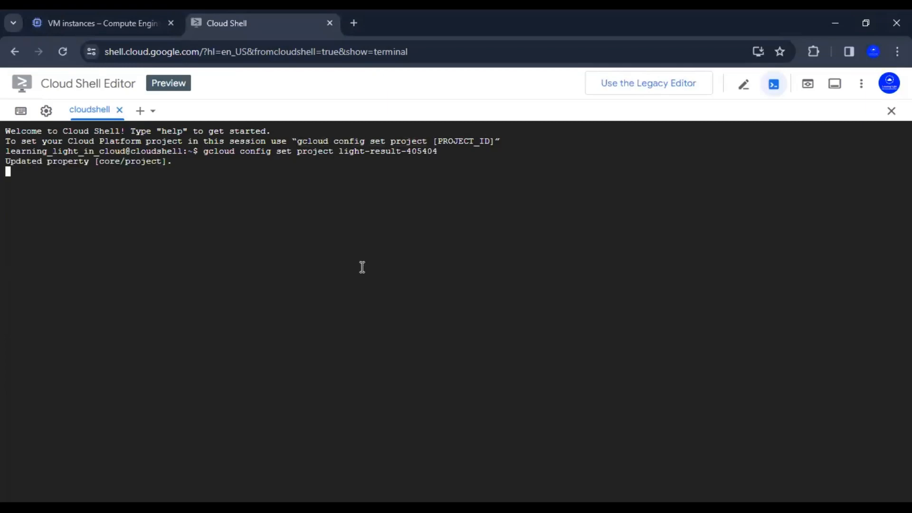
List the project's VM instances with "gcloud compute instances list".
{"action": "type", "text": "gcl"}
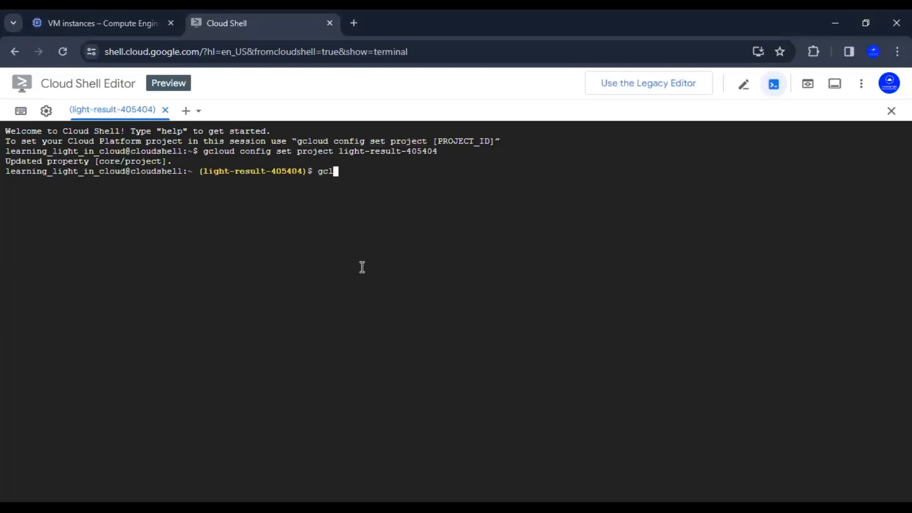
{"action": "type", "text": "oud compute instances list"}
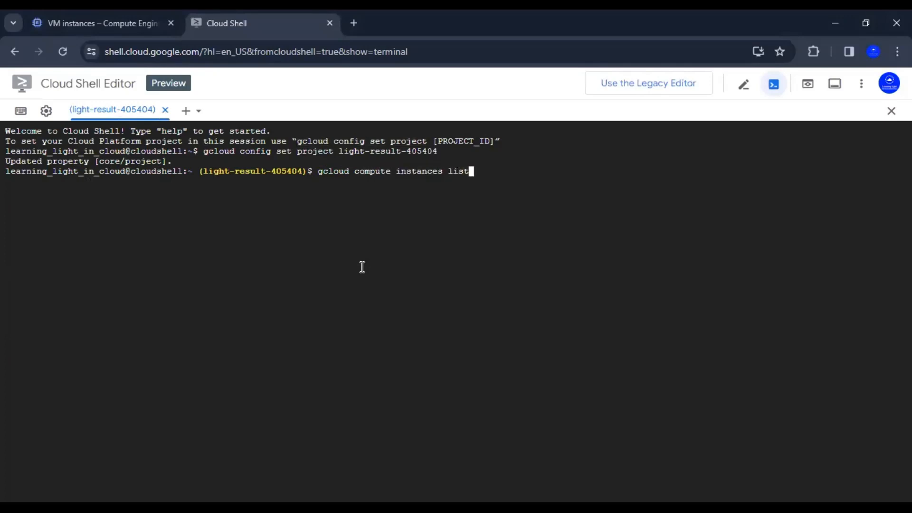
{"action": "key", "text": "Return"}
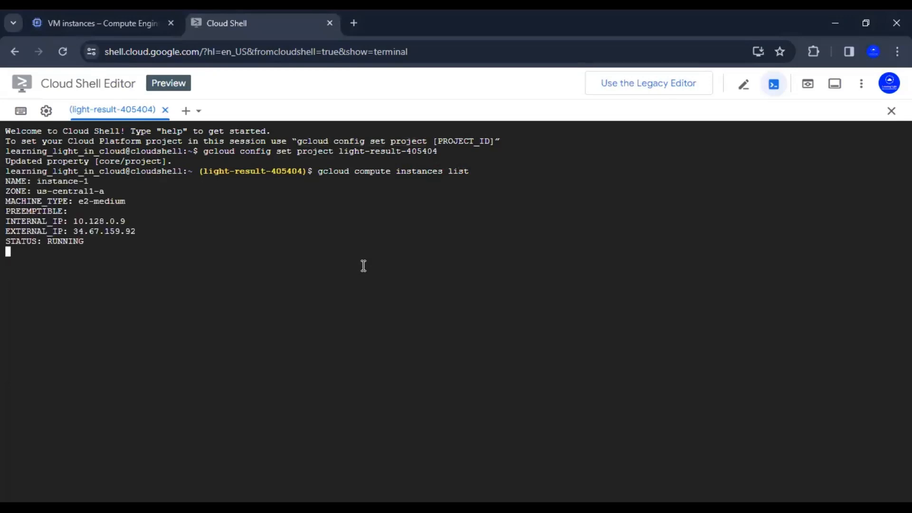
Connect to the VM with "gcloud compute ssh instance-1 --zone us-central1-a" and clear the terminal.
{"action": "double_click", "coordinate": [61, 181]}
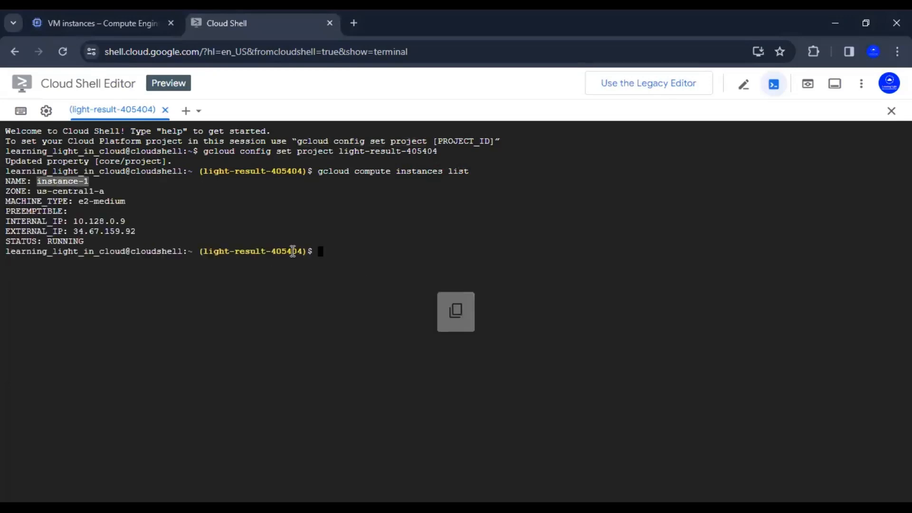
{"action": "type", "text": "gcloud "}
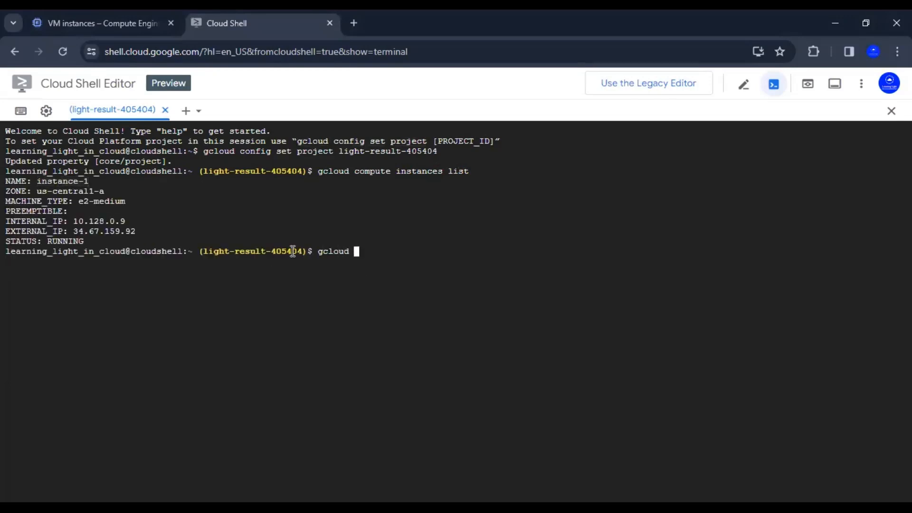
{"action": "type", "text": "compute ssh"}
{"action": "key", "text": "ctrl+v"}
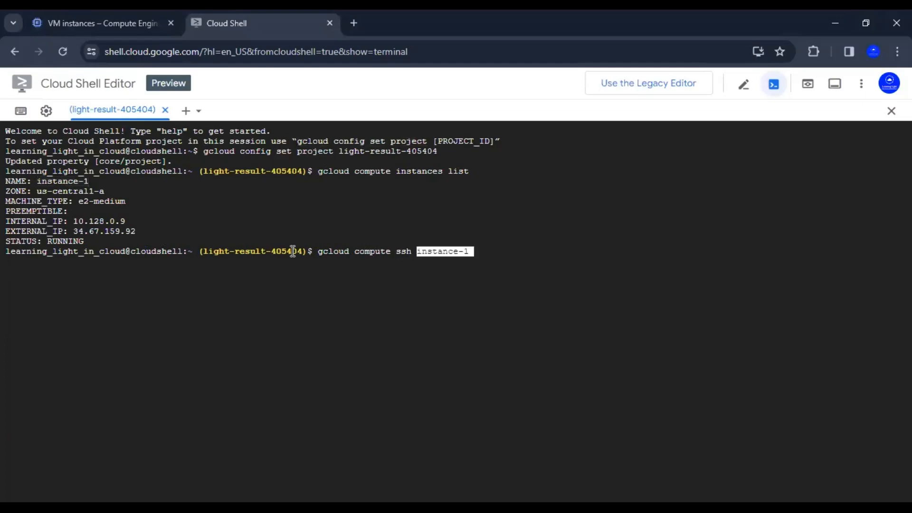
{"action": "type", "text": "--z"}
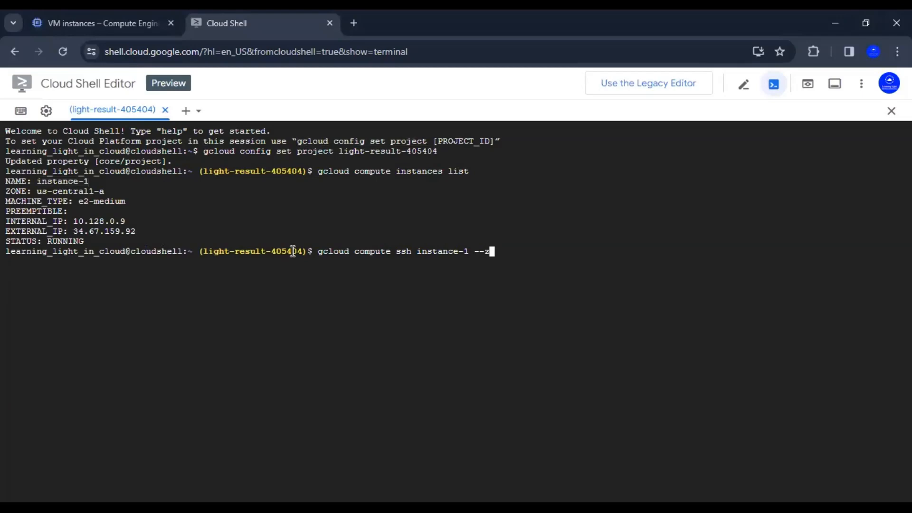
{"action": "type", "text": "one"}
{"action": "double_click", "coordinate": [66, 191]}
{"action": "type", "text": "us-central1-a"}
{"action": "key", "text": "Return"}
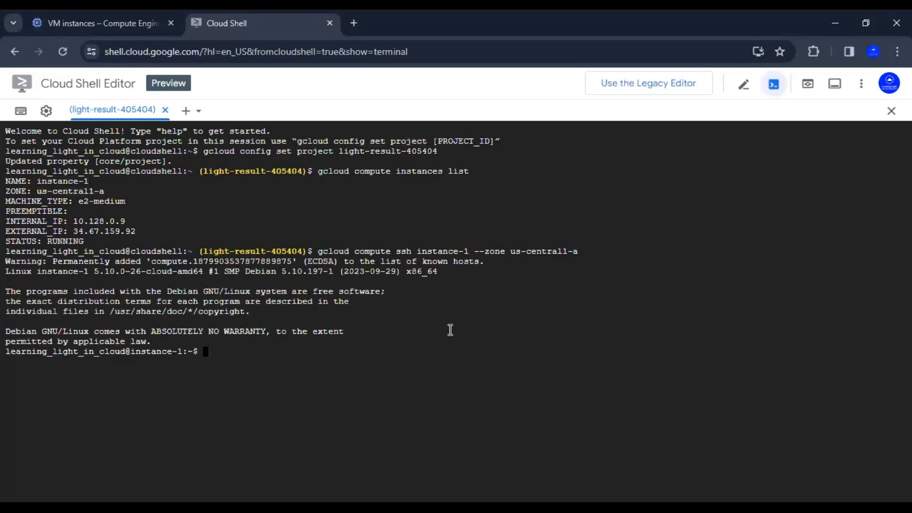
{"action": "type", "text": "clear"}
{"action": "key", "text": "Return"}
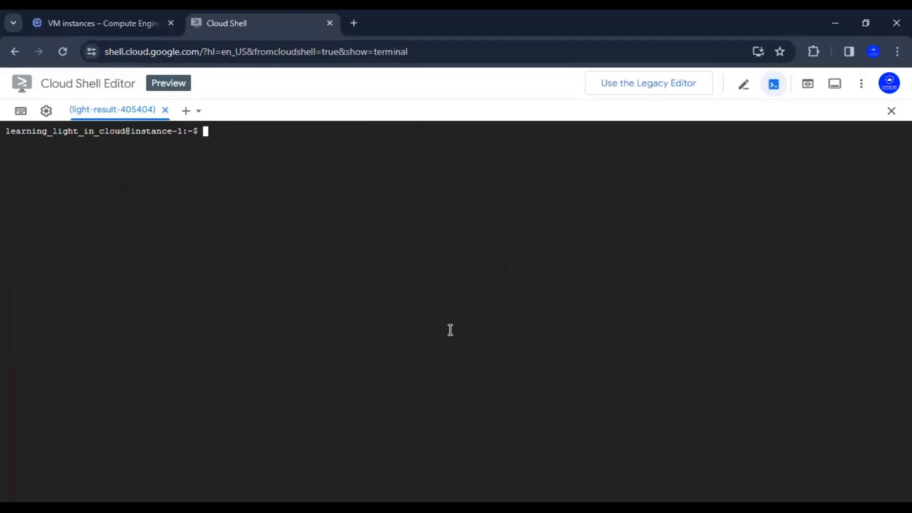
Try to update the VM's package lists by running "sudo apt-get udate -y".
{"action": "type", "text": "sudo apt-get udate -y"}
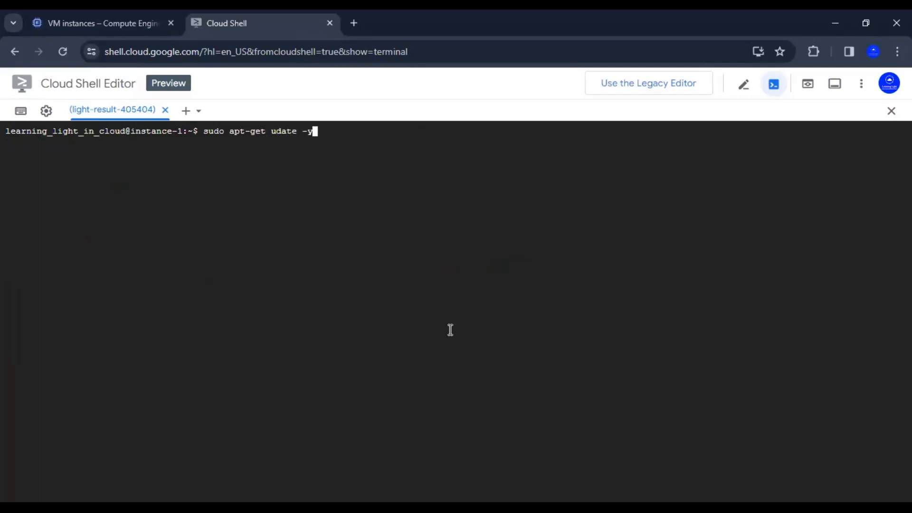
{"action": "key", "text": "Return"}
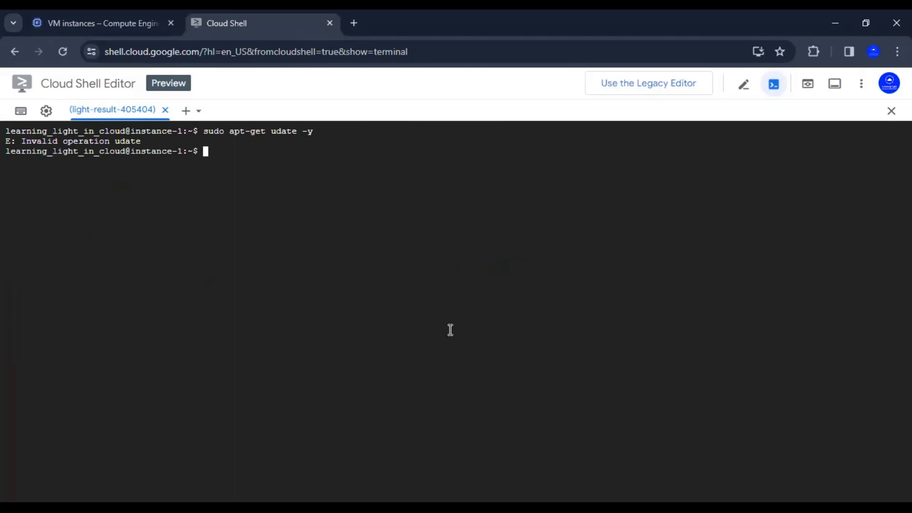
Correct the mistyped command to "sudo apt-get update -y", run it to update the package lists, and clear the terminal.
{"action": "key", "text": "Up"}
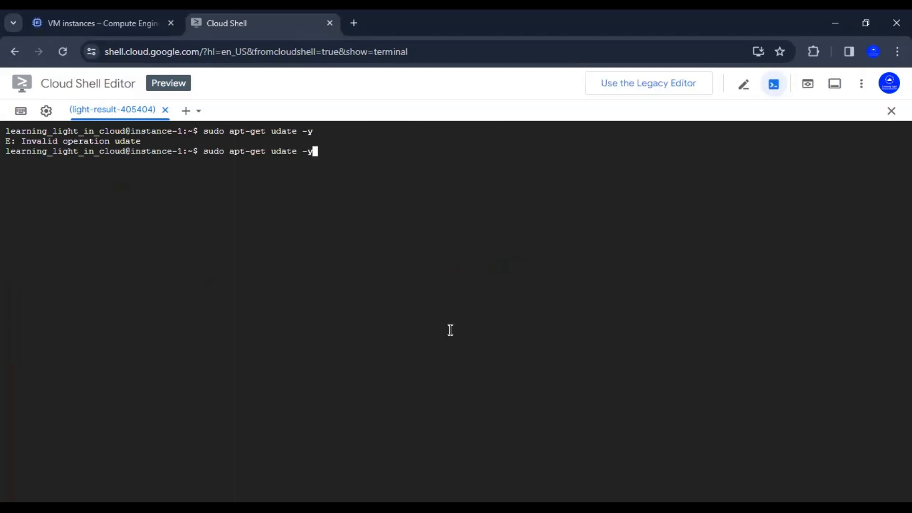
{"action": "key", "text": "Left"}
{"action": "key", "text": "Left"}
{"action": "key", "text": "Left"}
{"action": "key", "text": "Left"}
{"action": "key", "text": "Left"}
{"action": "key", "text": "Left"}
{"action": "key", "text": "Left"}
{"action": "type", "text": "p"}
{"action": "key", "text": "Return"}
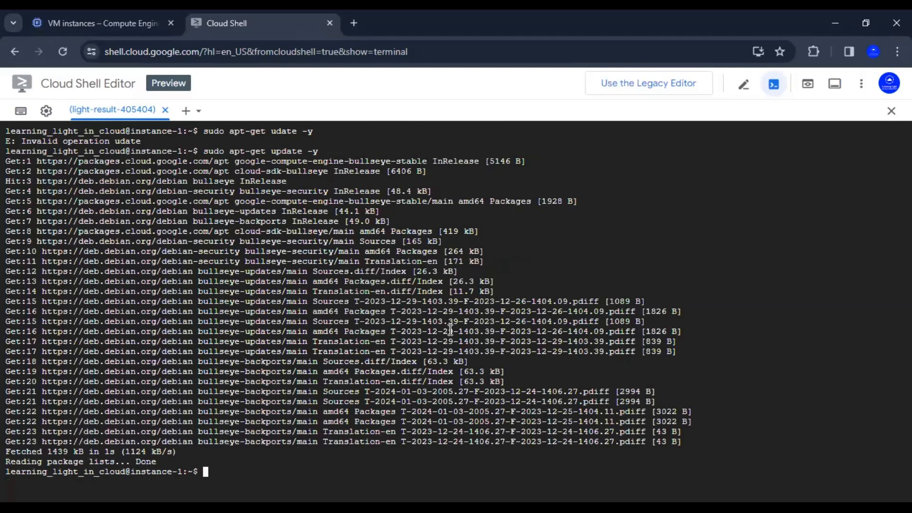
{"action": "type", "text": "clear"}
{"action": "key", "text": "Return"}
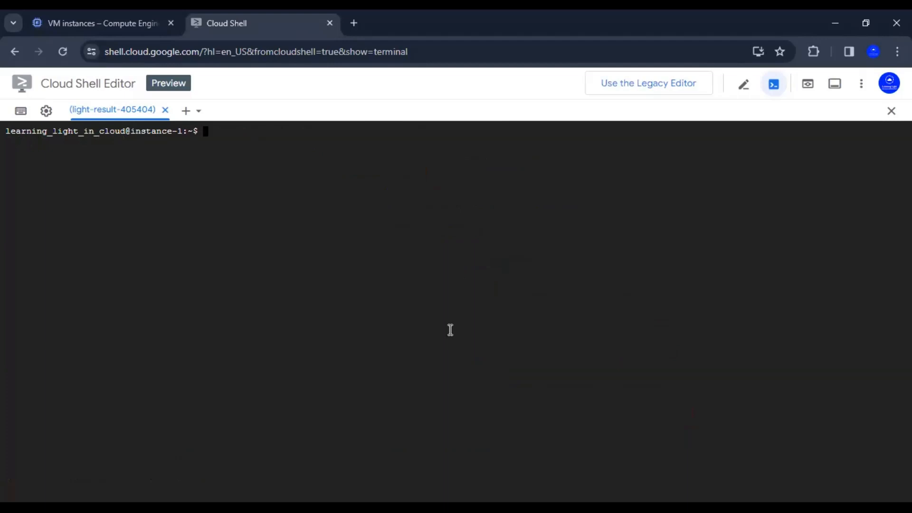
Install the Apache web server on the VM with "sudo apt-get install -y apache2".
{"action": "type", "text": "sudo apt-get install -"}
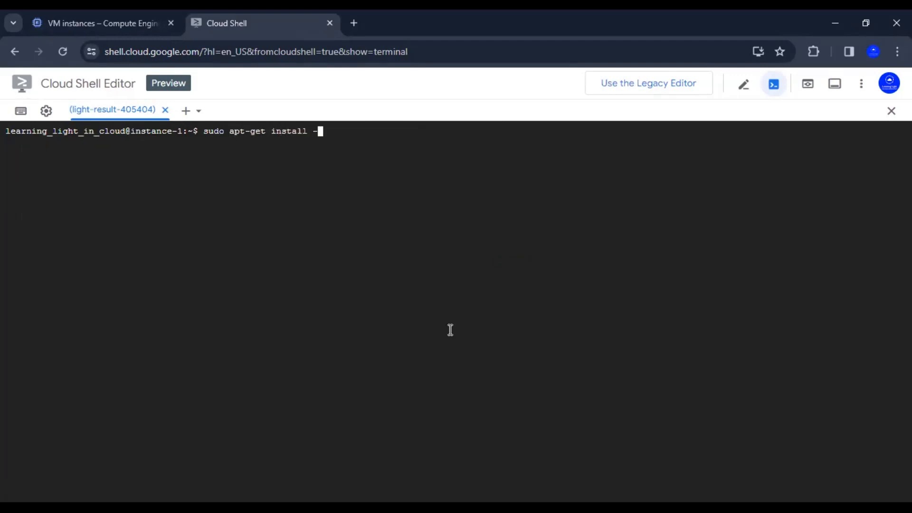
{"action": "type", "text": "y apache2"}
{"action": "key", "text": "Return"}
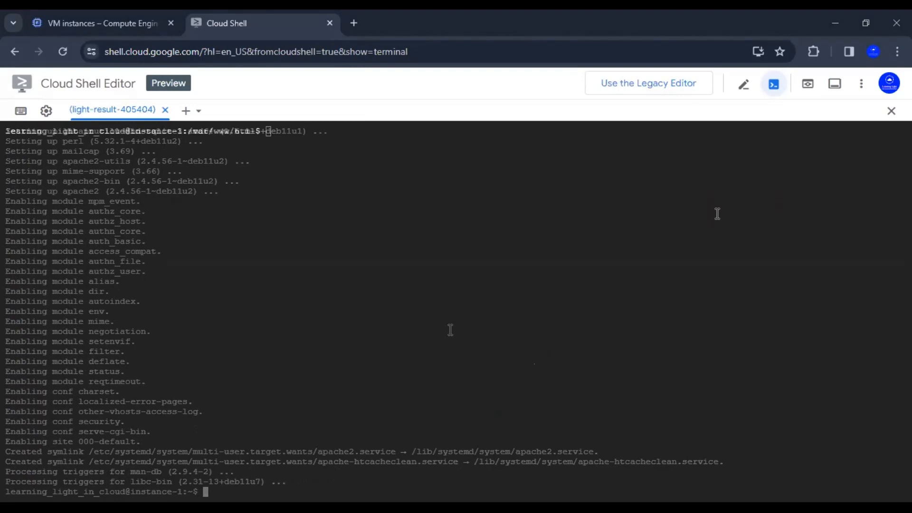
List /var/www/html with "ls -lrt" and test the output of echo "Hello World from $(hostname -i) Sent on $(date +'%m-%d-%y %H:%M')".
{"action": "type", "text": "-lrt"}
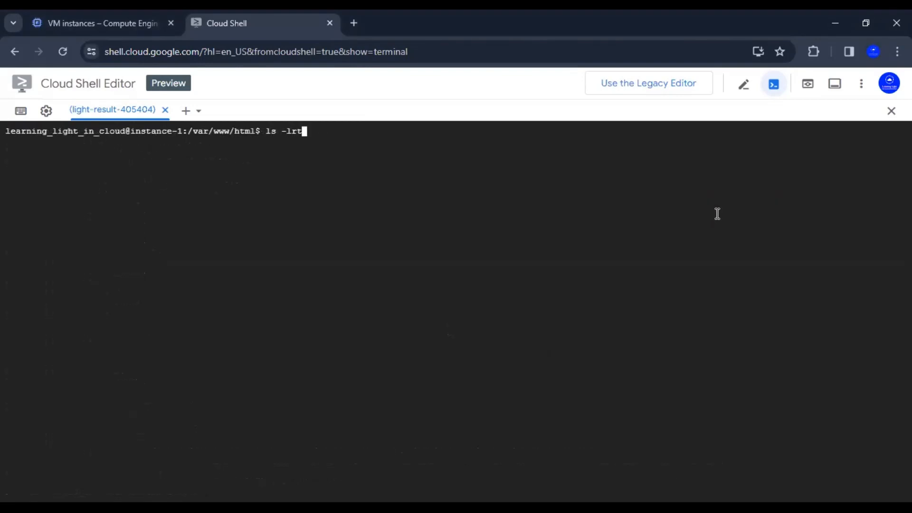
{"action": "key", "text": "Return"}
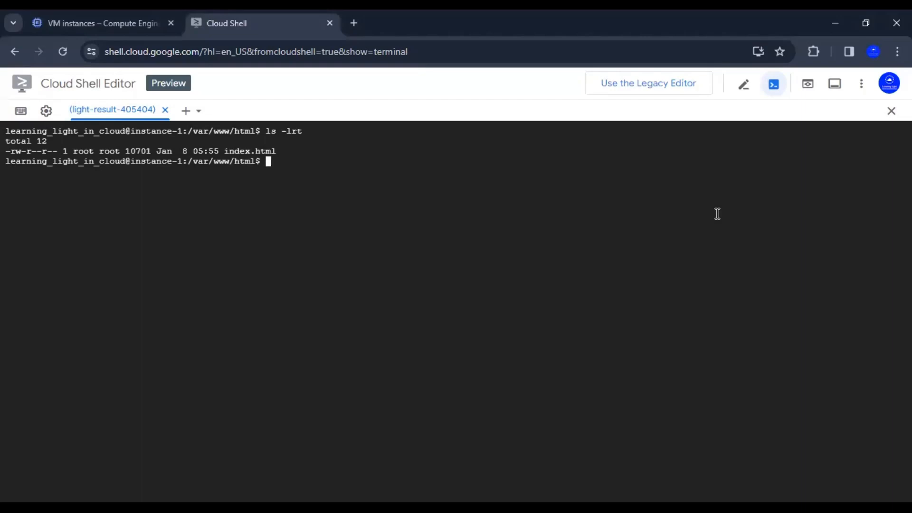
{"action": "type", "text": "echo \"Hello World from $(hostname -i) Sent on $(date +'%m-%d-%y %H:%M')\""}
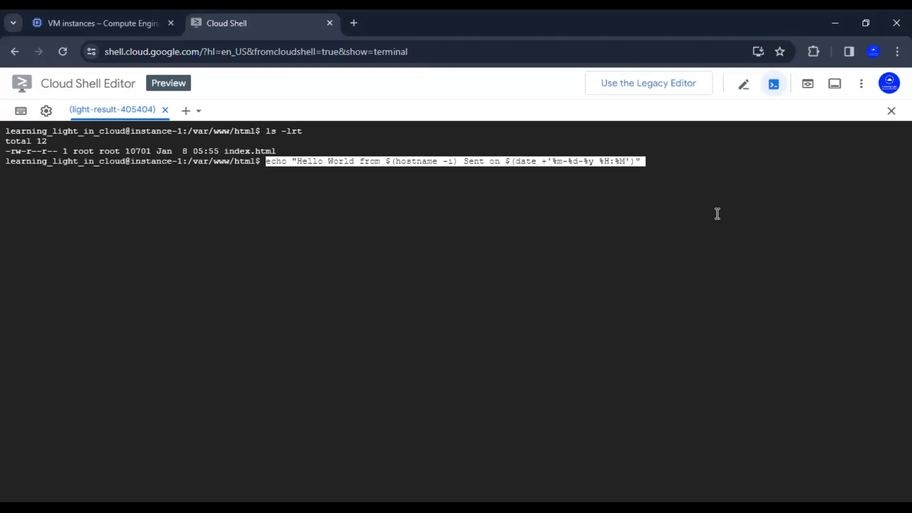
{"action": "key", "text": "Return"}
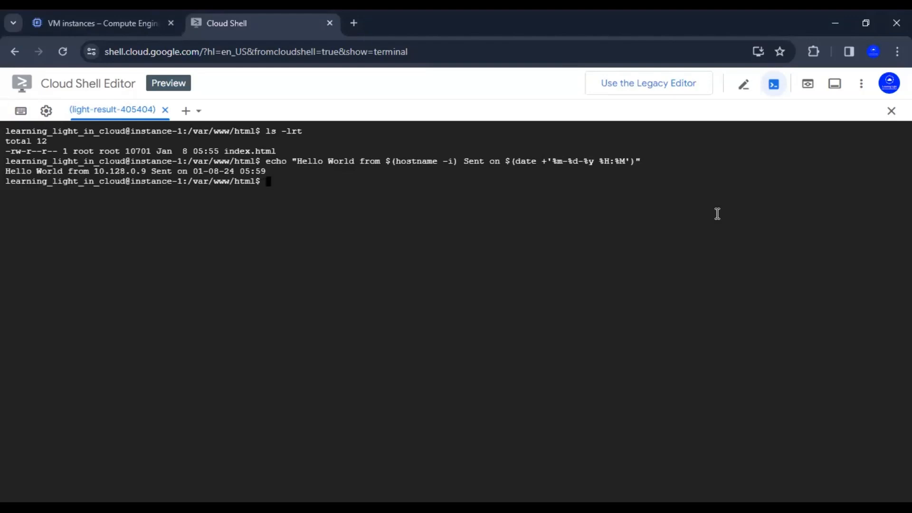
Try to redirect the Hello World echo output into index.html, first as the regular user and again with sudo before echo.
{"action": "key", "text": "Up"}
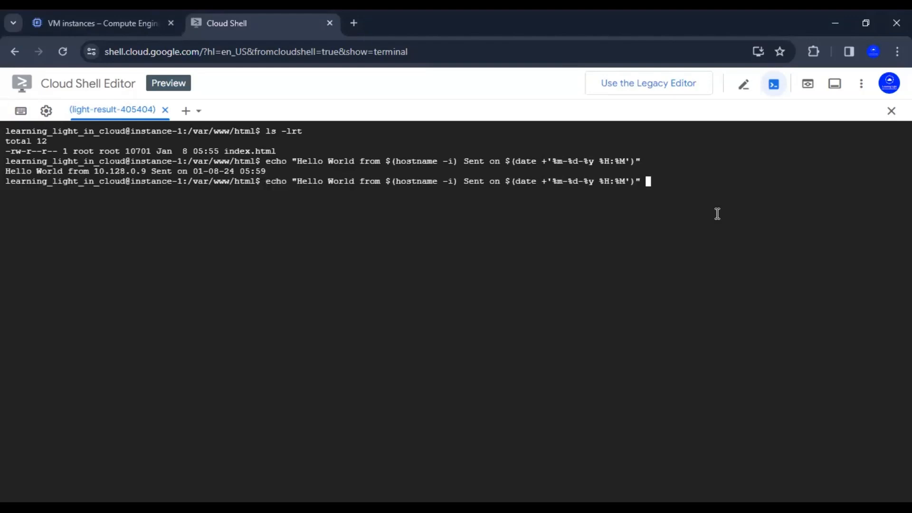
{"action": "type", "text": "> index.html"}
{"action": "key", "text": "Return"}
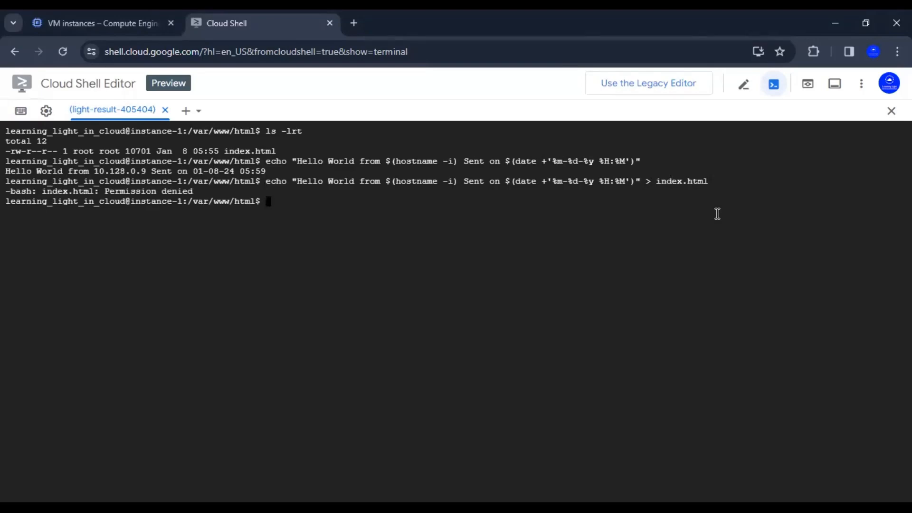
{"action": "key", "text": "Up"}
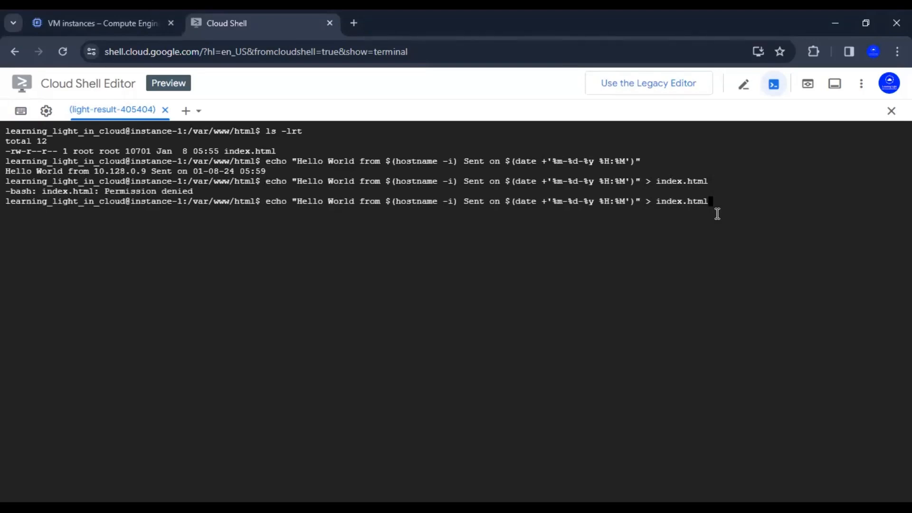
{"action": "key", "text": "Home"}
{"action": "type", "text": "sudo"}
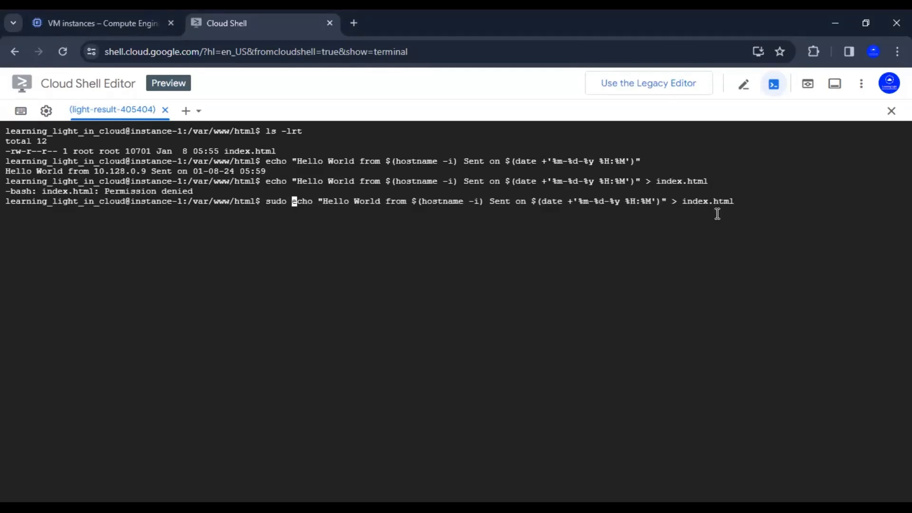
{"action": "key", "text": "Return"}
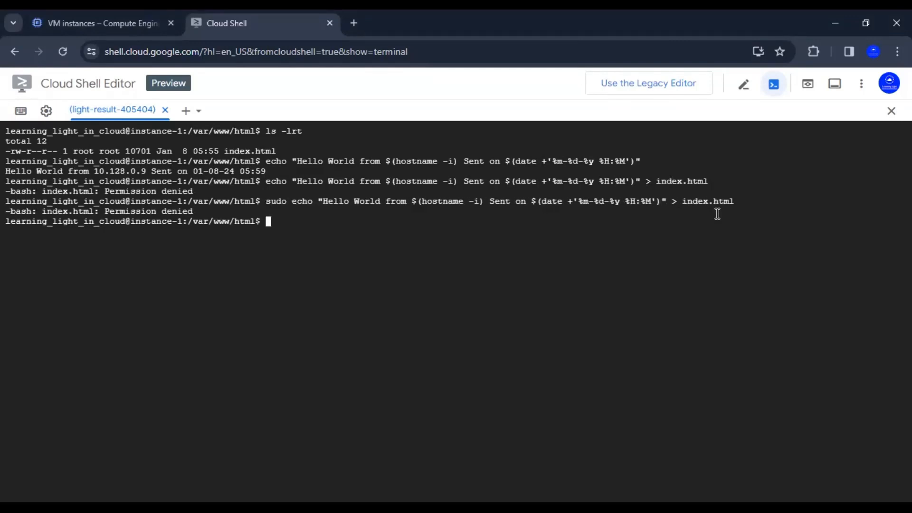
Switch to root with "sudo su -" and write the echo "Hello World from $(hostname -i) Sent on $(date +'%m-%d-%y %H:%M')" output to /var/www/html/index.html.
{"action": "type", "text": "sudo su -"}
{"action": "key", "text": "Return"}
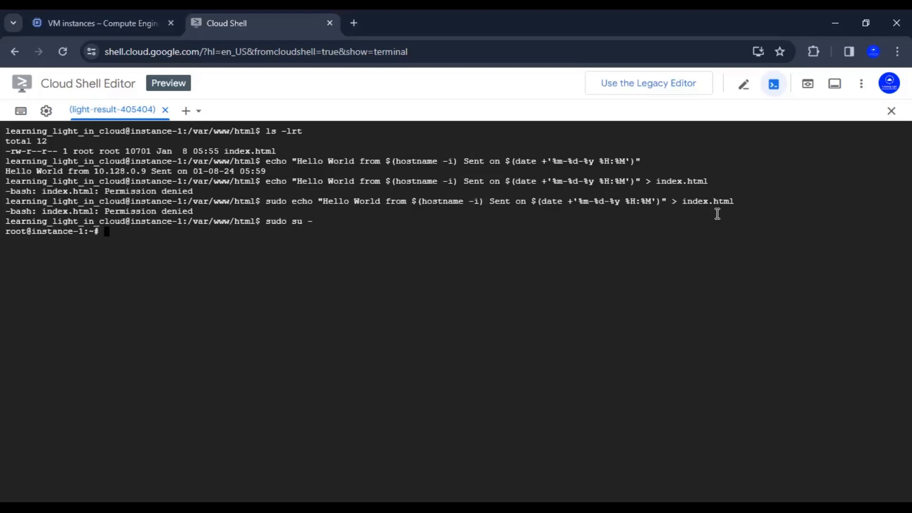
{"action": "type", "text": "echo \"Hello World from $(hostname -i) Sent on $(date +'%m-%d-%y %H:%M')\""}
{"action": "type", "text": "> "}
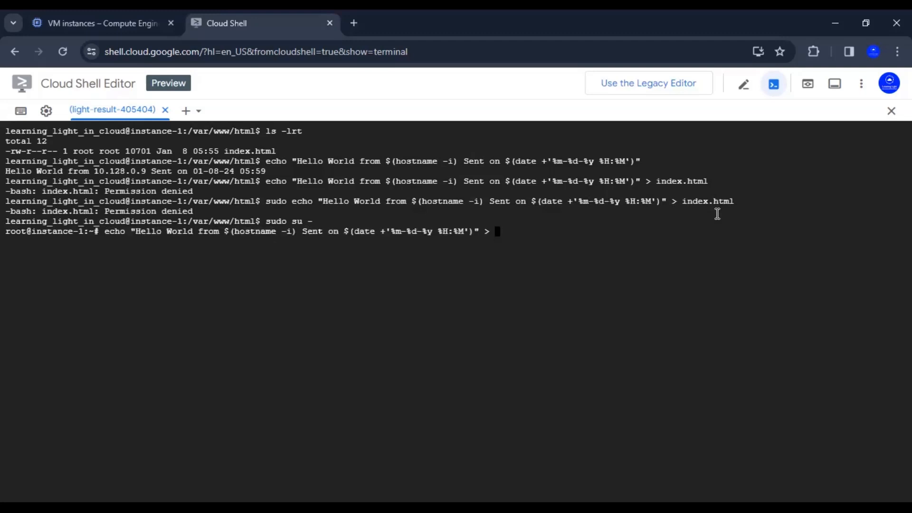
{"action": "type", "text": "/var/www/html/in"}
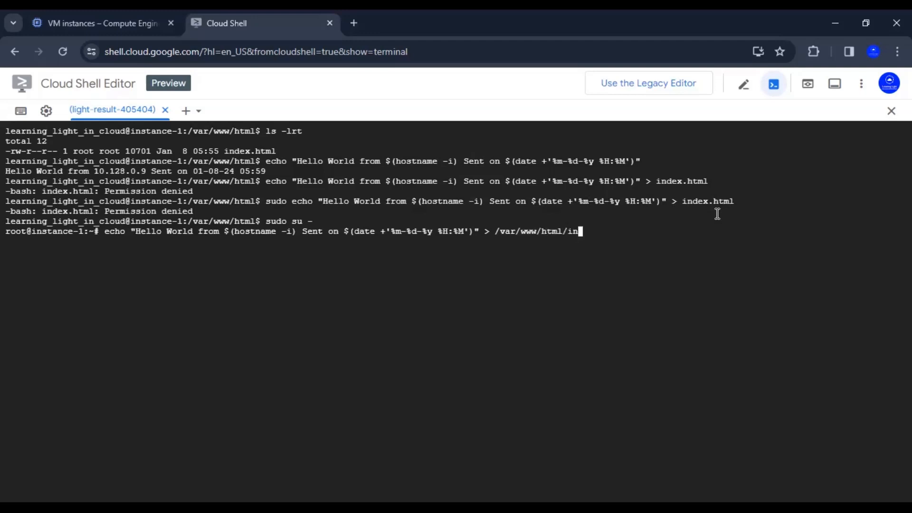
{"action": "type", "text": "dex.html"}
{"action": "key", "text": "Return"}
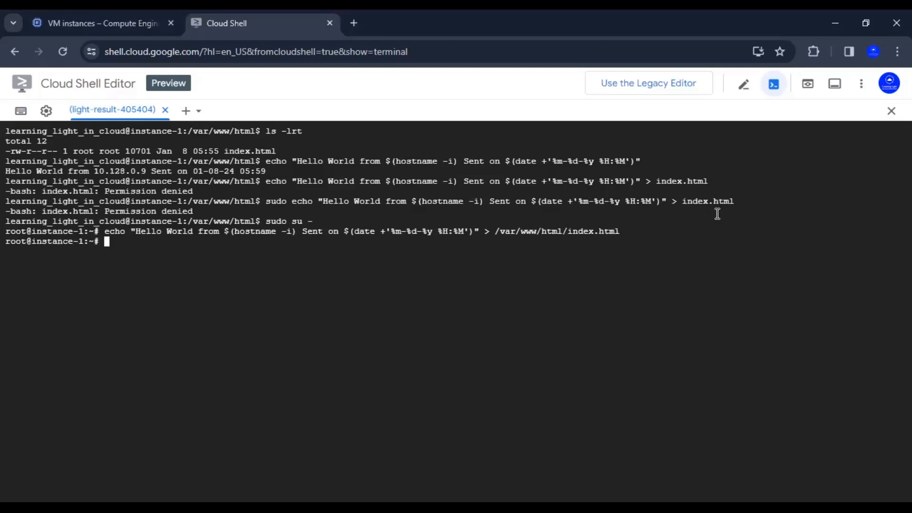
Display the web page file's contents with "cat /var/www/html/index.html".
{"action": "type", "text": "cat"}
{"action": "double_click", "coordinate": [600, 232]}
{"action": "key", "text": "ctrl+v"}
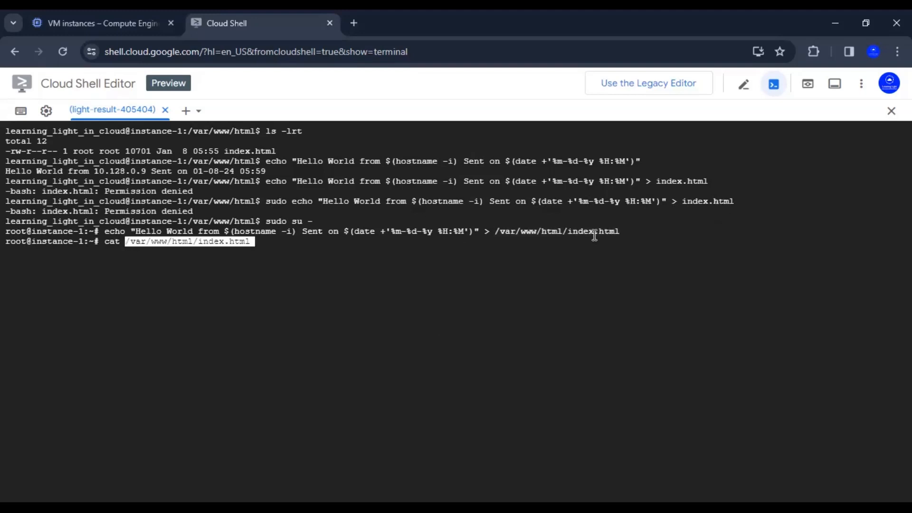
{"action": "key", "text": "Return"}
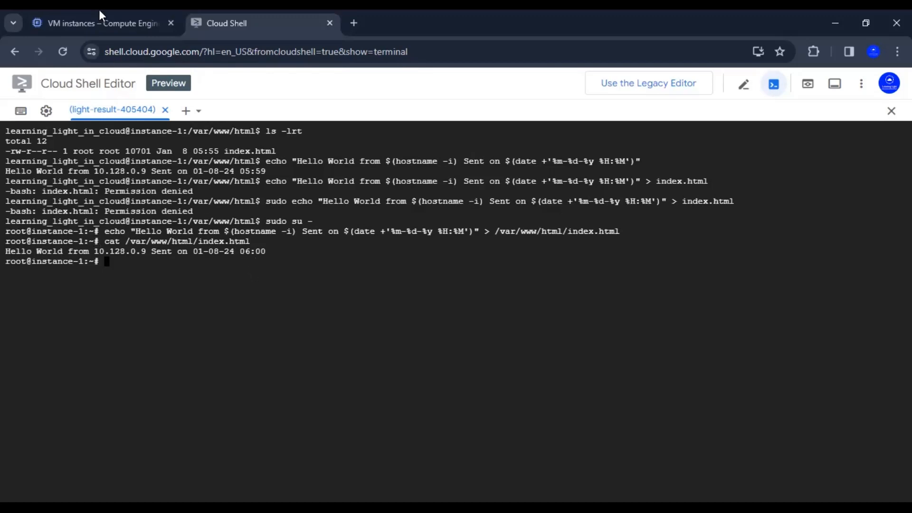
{"action": "left_click", "coordinate": [101, 23]}
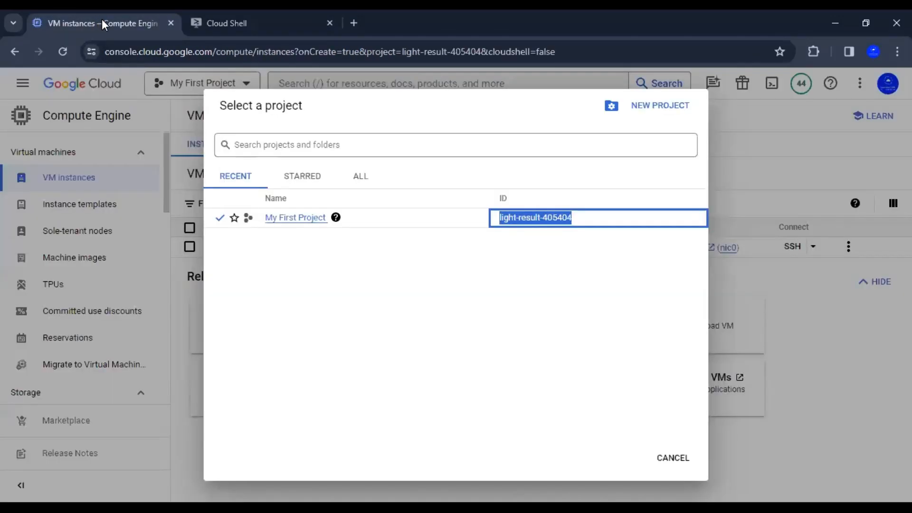
{"action": "left_click", "coordinate": [672, 458]}
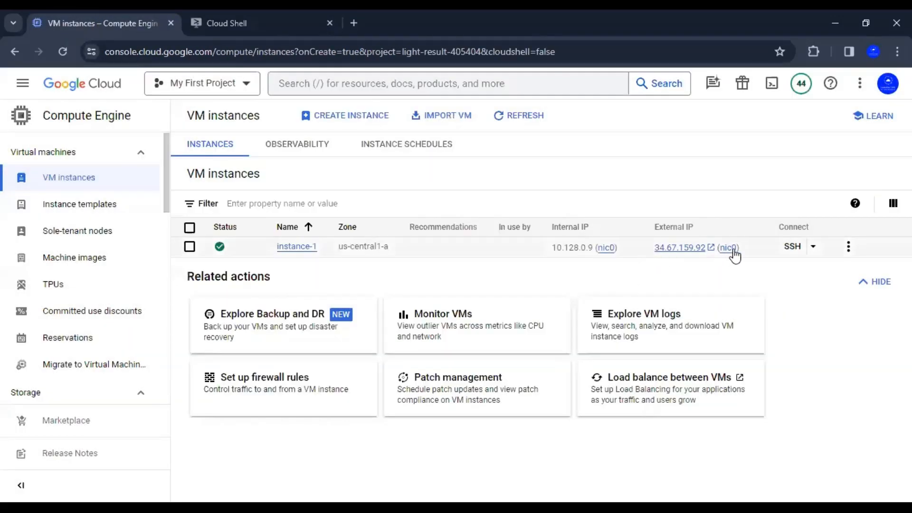
{"action": "left_click", "coordinate": [750, 247]}
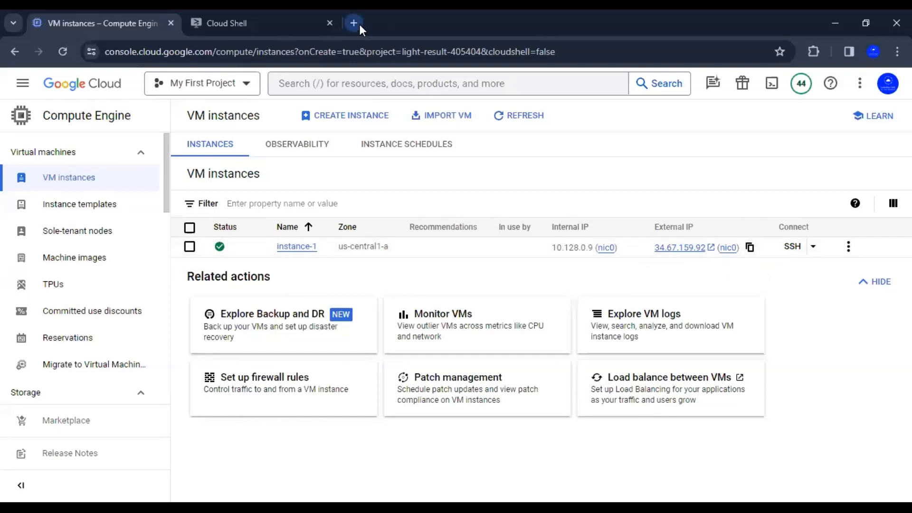
{"action": "left_click", "coordinate": [354, 23]}
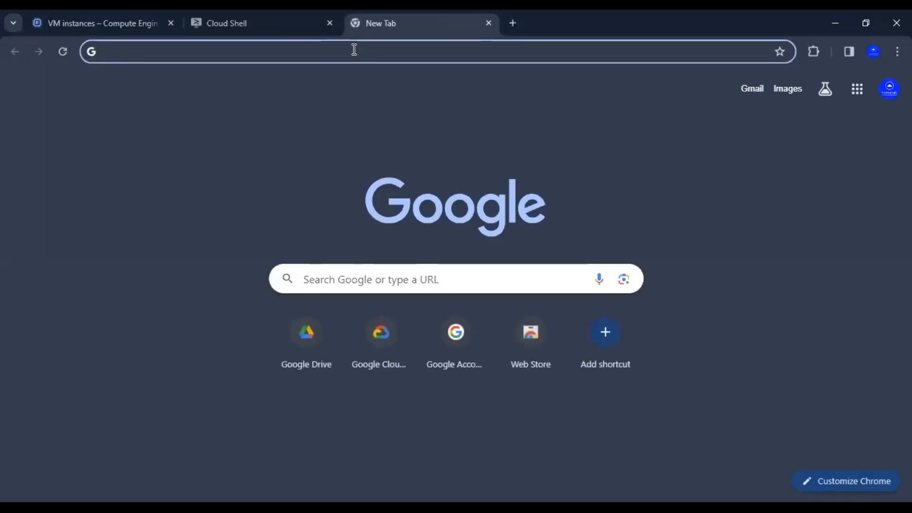
{"action": "type", "text": "http"}
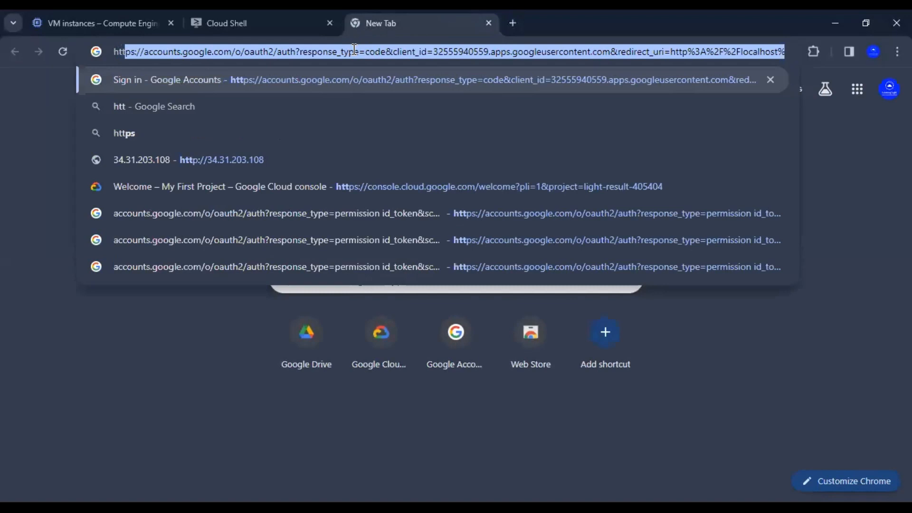
{"action": "type", "text": "://34.31.203.108"}
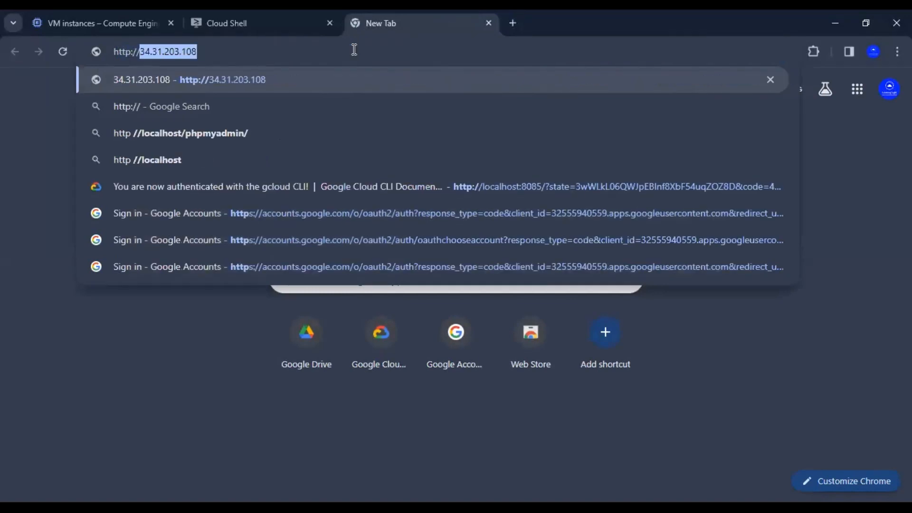
{"action": "key", "text": "ctrl+v"}
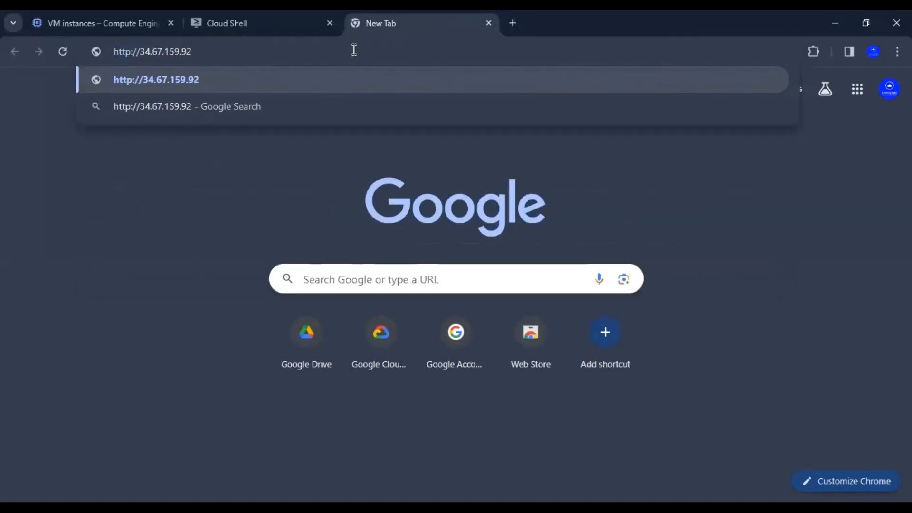
{"action": "key", "text": "Return"}
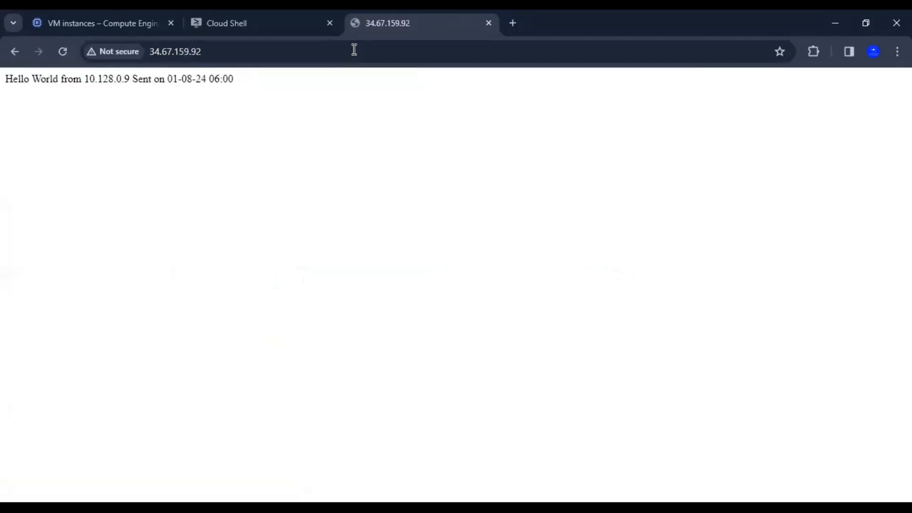
Compare the IP address in the served page's Hello World message with instance-1's internal IP, and examine the message's date.
{"action": "left_click_drag", "start_coordinate": [234, 81], "coordinate": [1, 90]}
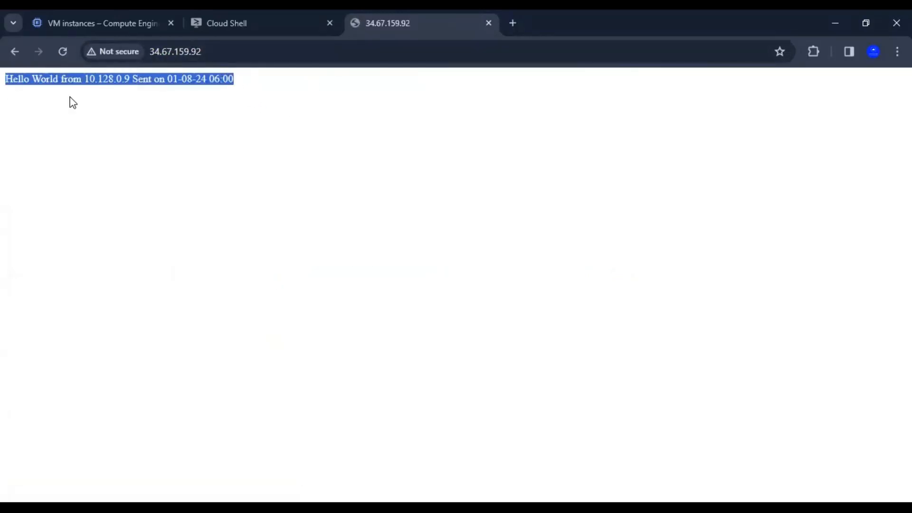
{"action": "left_click", "coordinate": [144, 117]}
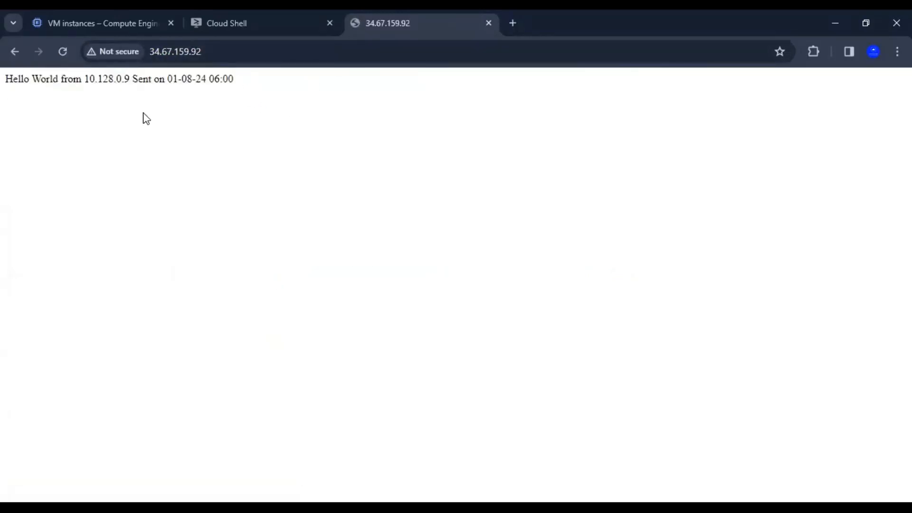
{"action": "left_click_drag", "start_coordinate": [85, 78], "coordinate": [130, 76]}
{"action": "left_click", "coordinate": [79, 81]}
{"action": "left_click", "coordinate": [119, 19]}
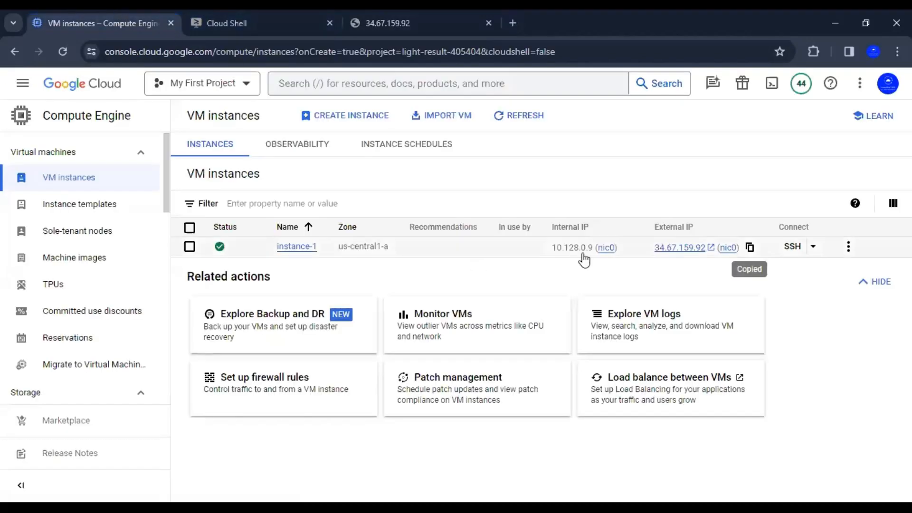
{"action": "left_click", "coordinate": [386, 12]}
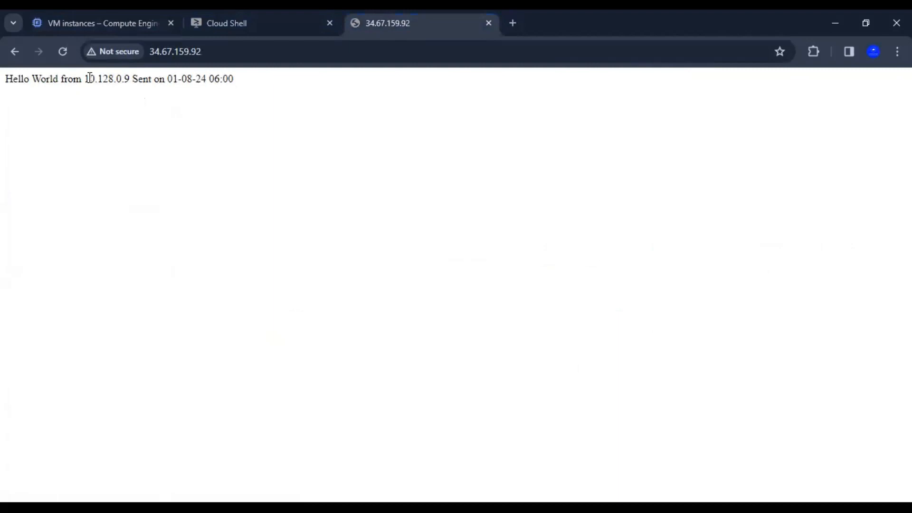
{"action": "left_click_drag", "start_coordinate": [86, 78], "coordinate": [302, 87]}
{"action": "left_click", "coordinate": [142, 124]}
{"action": "left_click", "coordinate": [303, 86]}
Review the VM instances list, the commands in the Cloud Shell terminal, and the web page served by the VM.
{"action": "left_click", "coordinate": [114, 14]}
{"action": "left_click", "coordinate": [309, 26]}
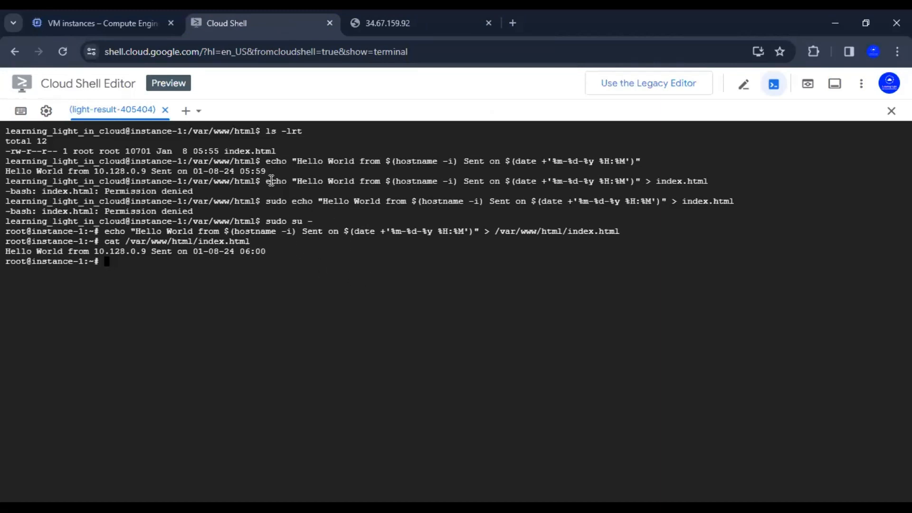
{"action": "left_click", "coordinate": [106, 23]}
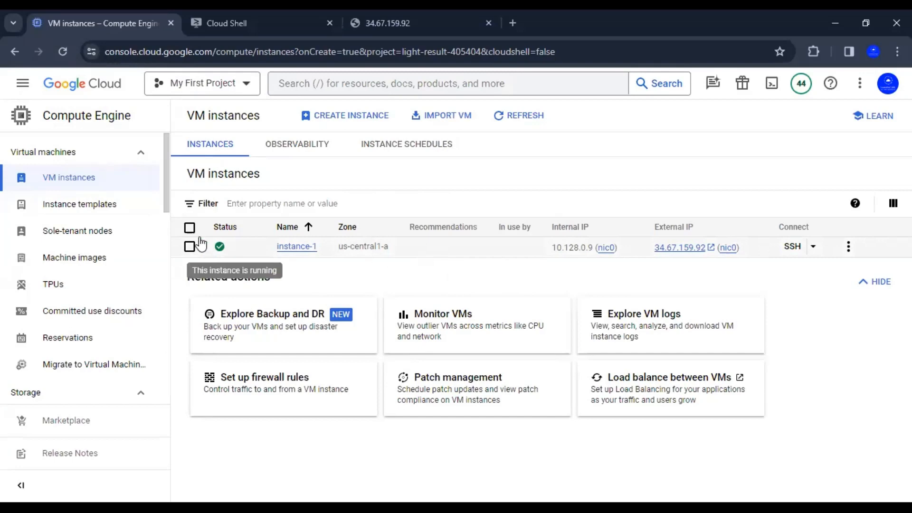
{"action": "left_click", "coordinate": [464, 23]}
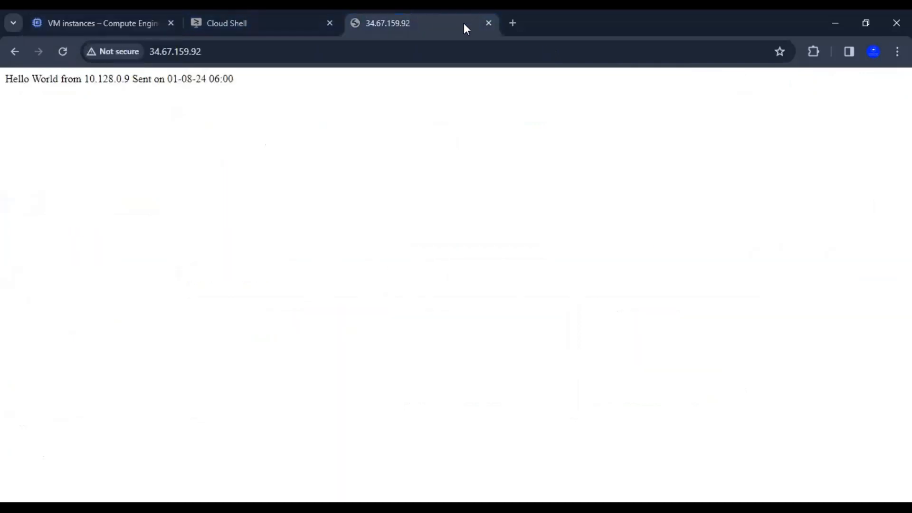
Close the served web page's tab, exit the root shell on instance-1, and clear the Cloud Shell terminal.
{"action": "left_click", "coordinate": [490, 24]}
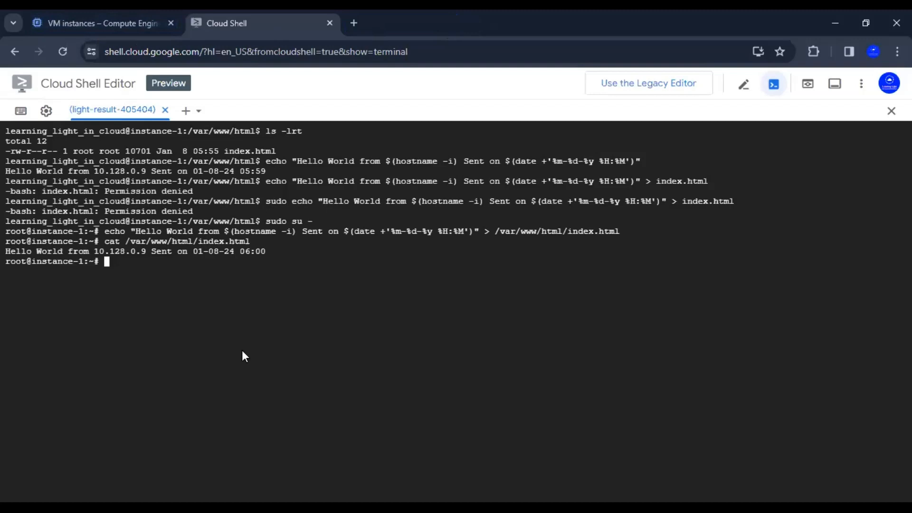
{"action": "type", "text": "exit"}
{"action": "key", "text": "Return"}
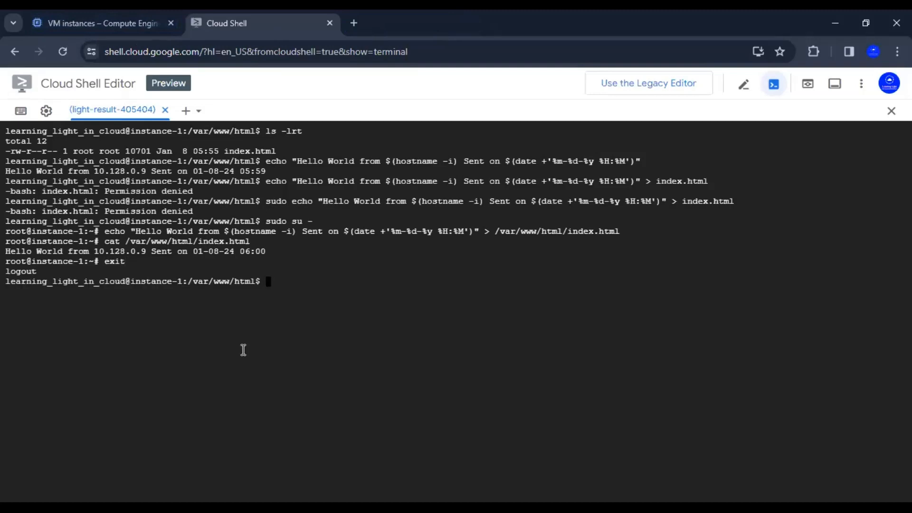
{"action": "type", "text": "clear"}
{"action": "key", "text": "Return"}
Stop the instance-1 VM from the VM instances list, refresh the list, and clear the selection.
{"action": "left_click", "coordinate": [124, 19]}
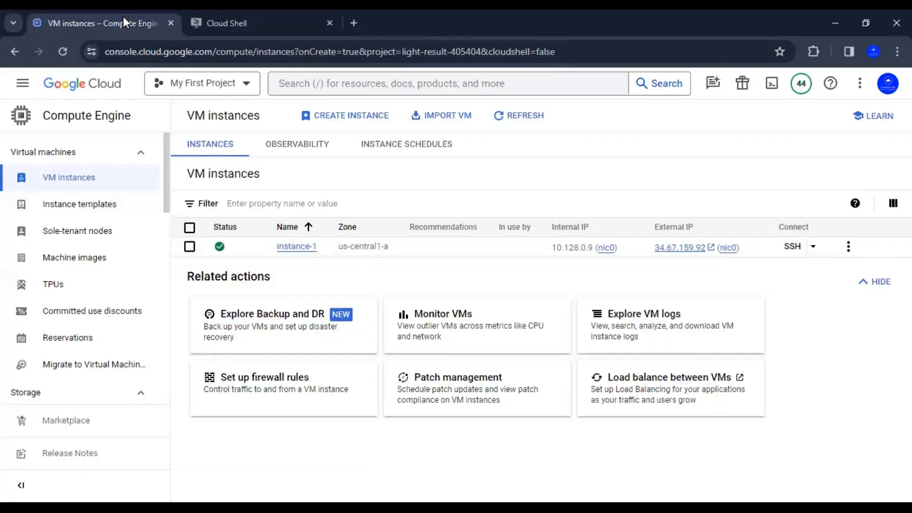
{"action": "left_click", "coordinate": [190, 229]}
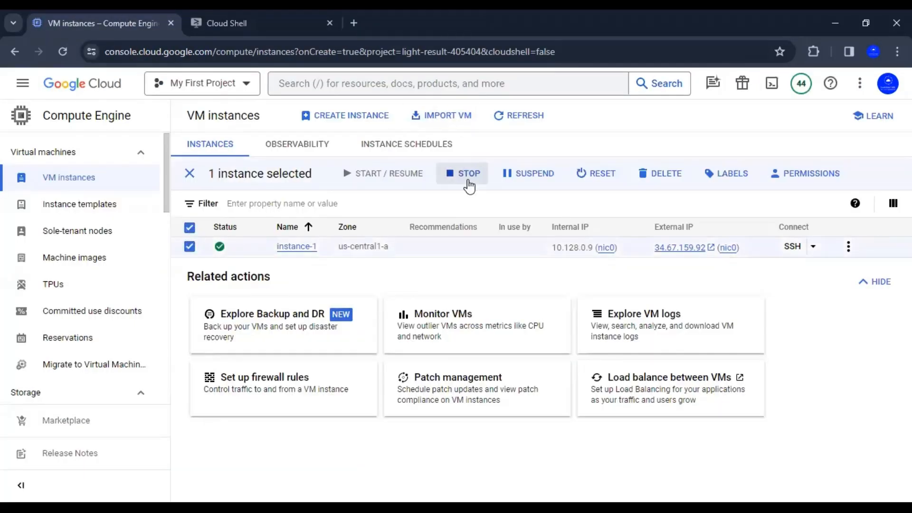
{"action": "left_click", "coordinate": [468, 174]}
{"action": "left_click", "coordinate": [613, 365]}
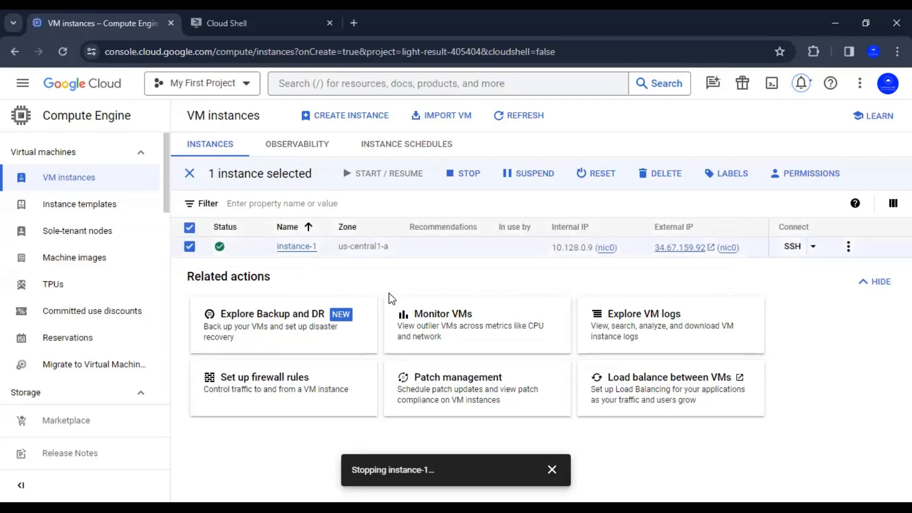
{"action": "left_click", "coordinate": [551, 470]}
{"action": "left_click", "coordinate": [521, 119]}
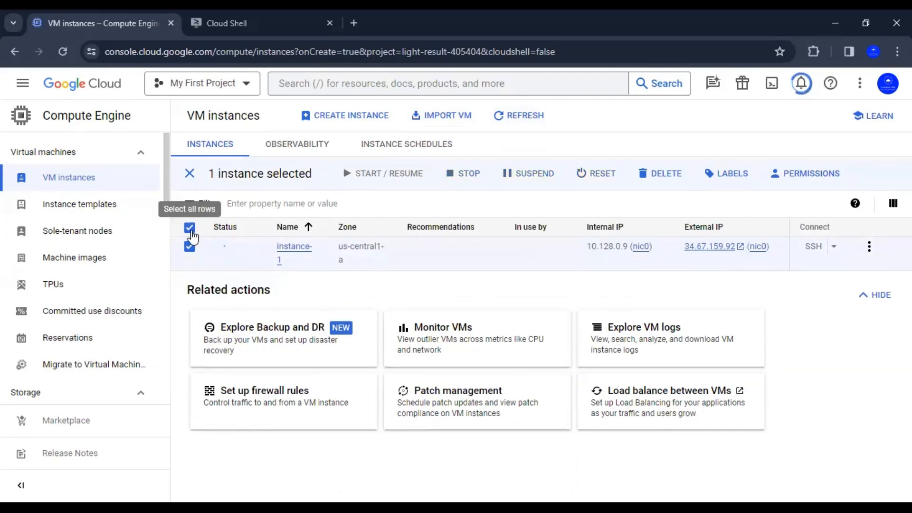
{"action": "left_click", "coordinate": [189, 228]}
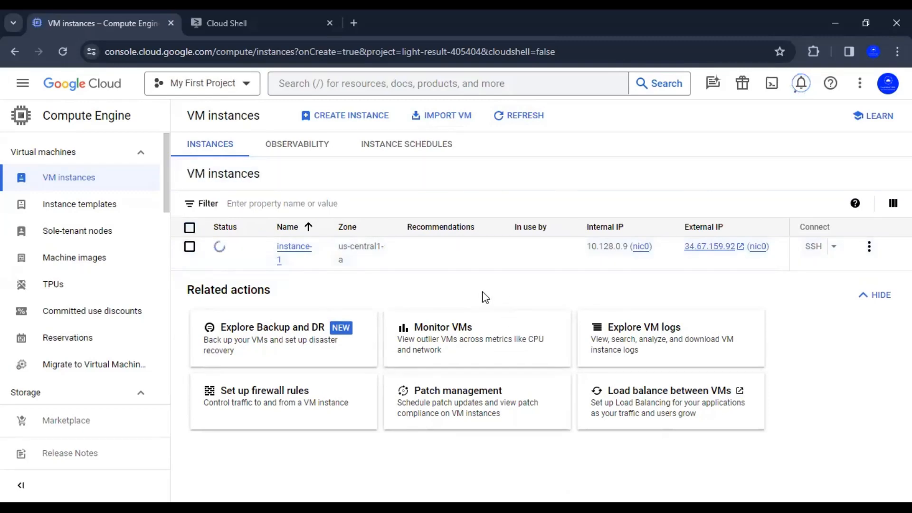
Start a new instance template and name it custom-apache-server.
{"action": "left_click", "coordinate": [122, 209]}
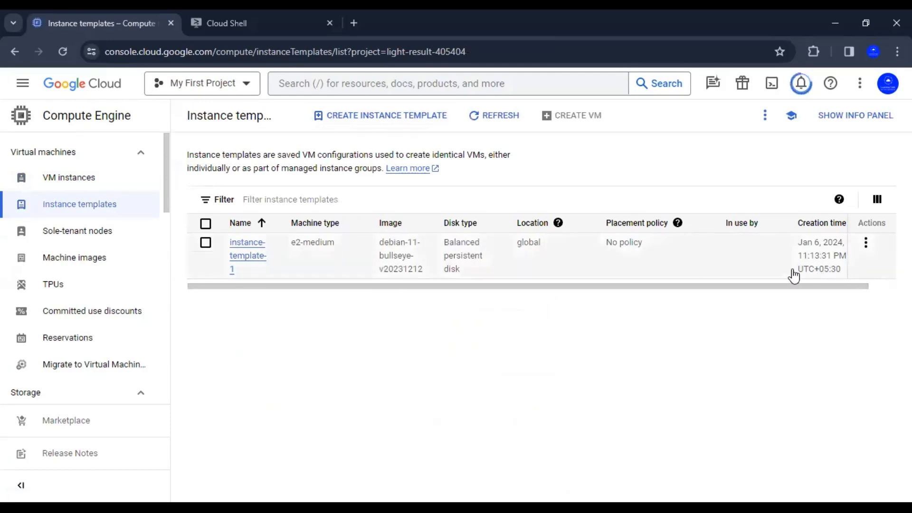
{"action": "left_click", "coordinate": [379, 126]}
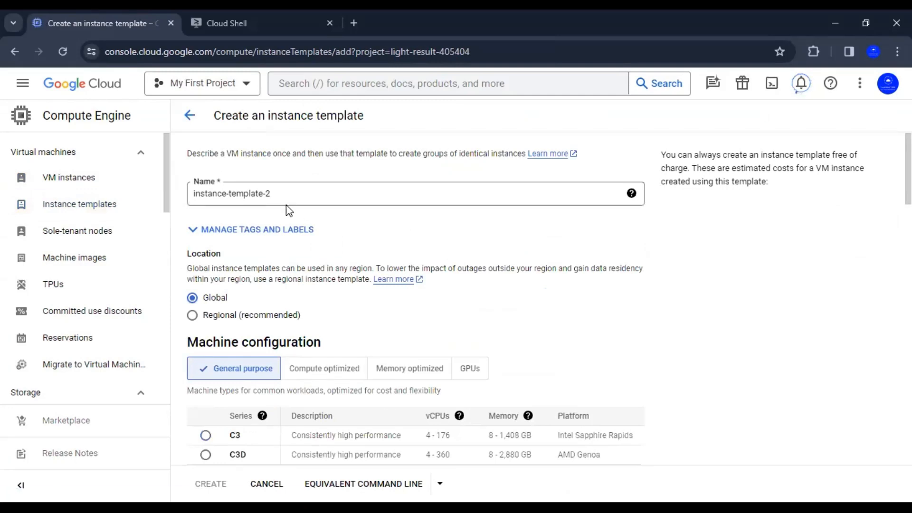
{"action": "left_click", "coordinate": [279, 195]}
{"action": "left_click_drag", "start_coordinate": [280, 195], "coordinate": [194, 194]}
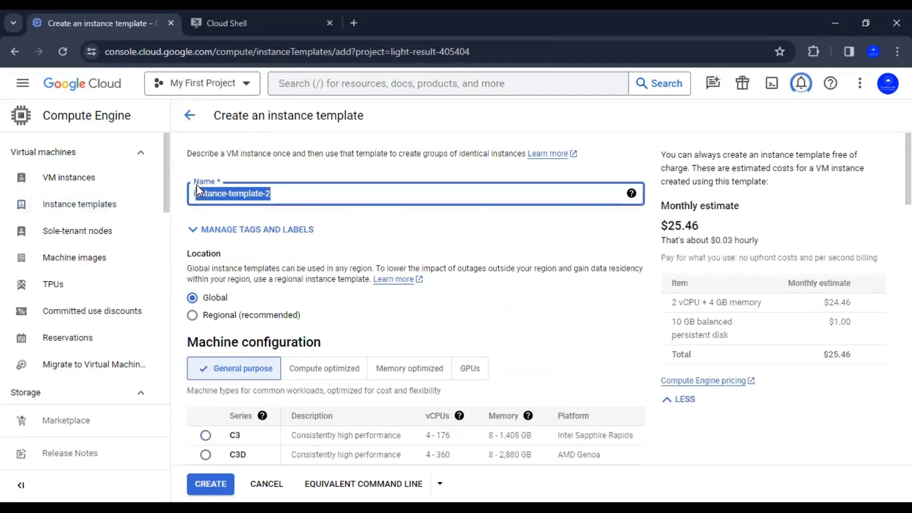
{"action": "type", "text": "custom-"}
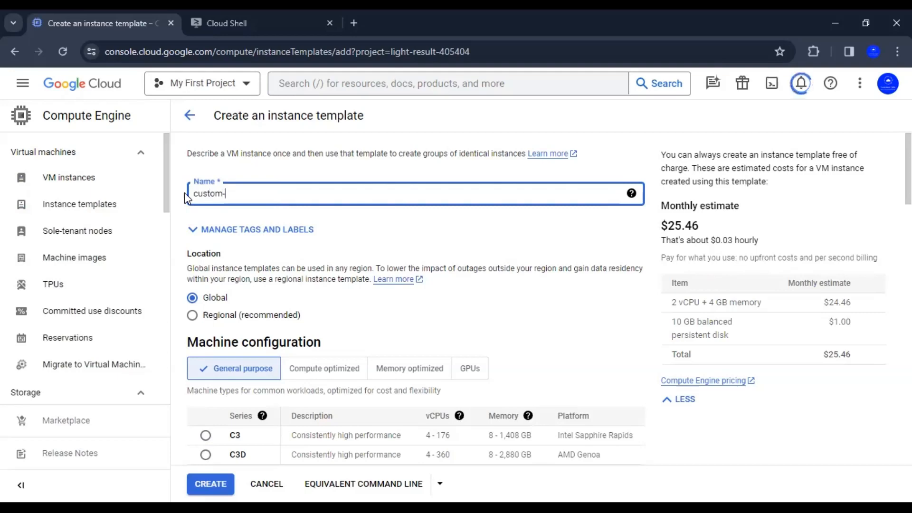
{"action": "type", "text": "apache"}
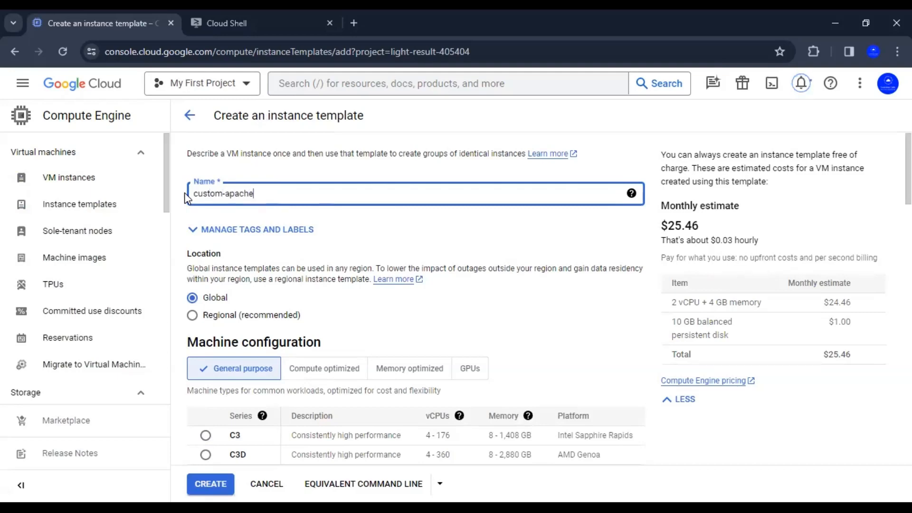
{"action": "type", "text": "-server"}
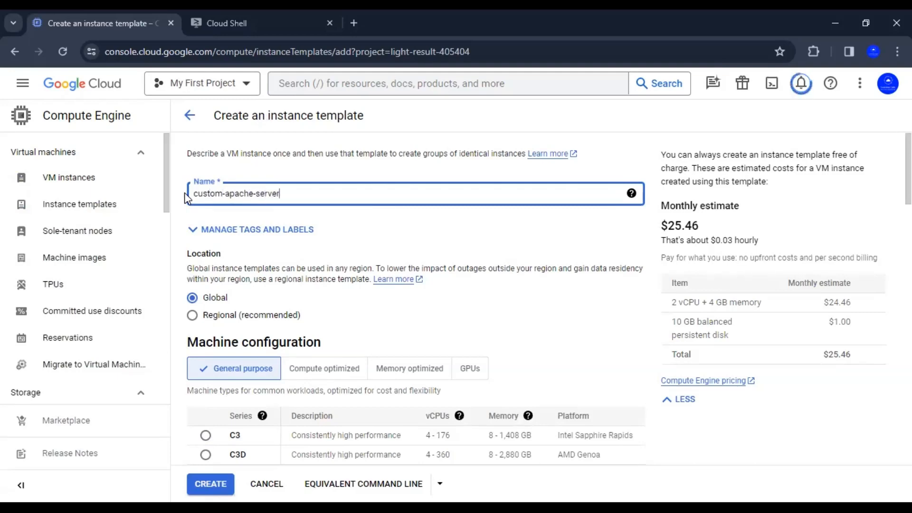
{"action": "left_click", "coordinate": [631, 250]}
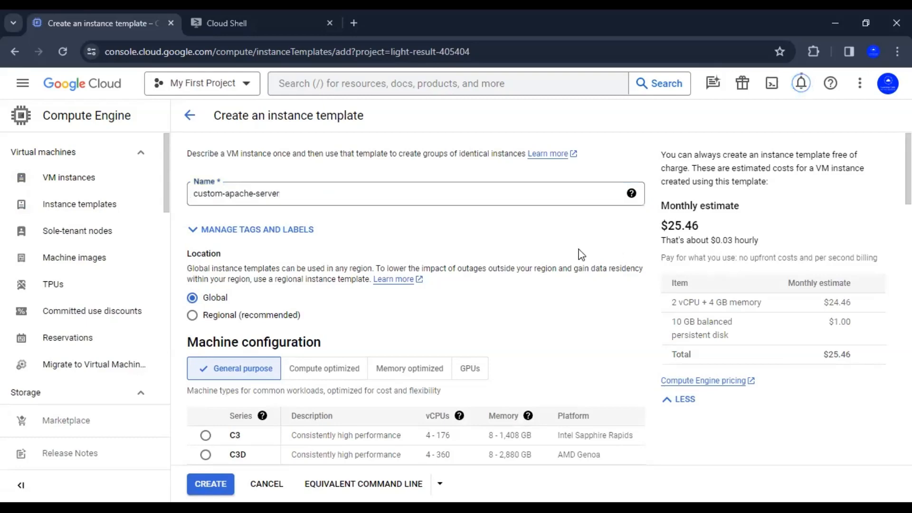
Review the template's location, machine series, machine type, advanced CPU configurations, and availability policies.
{"action": "scroll", "coordinate": [324, 195], "scroll_direction": "down", "scroll_amount": 3}
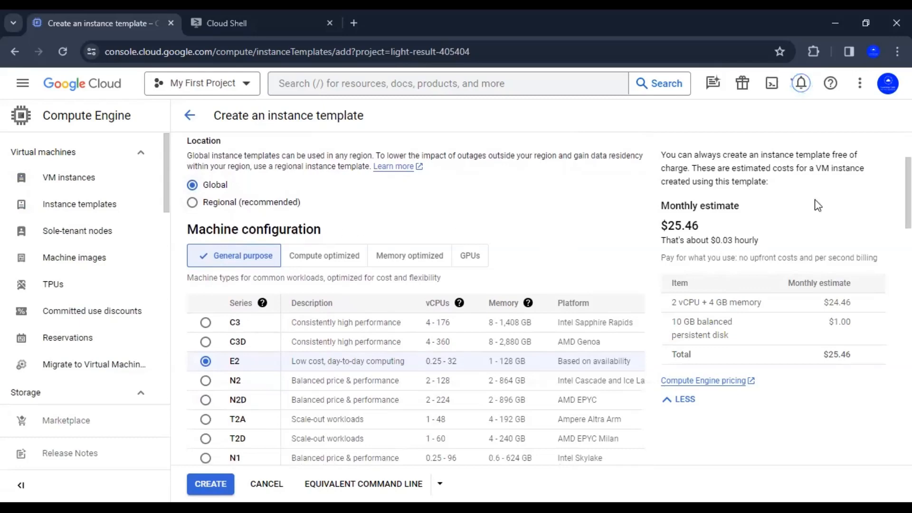
{"action": "scroll", "coordinate": [416, 301], "scroll_direction": "down", "scroll_amount": 3}
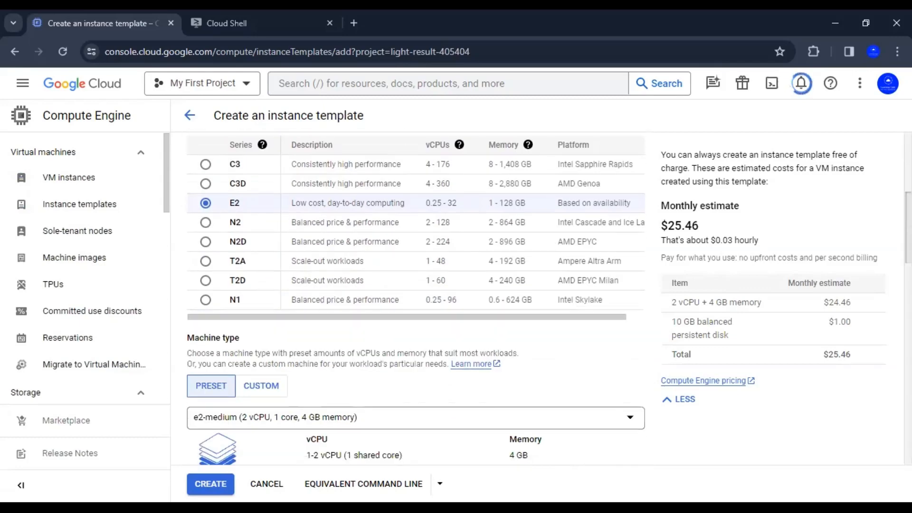
{"action": "scroll", "coordinate": [416, 301], "scroll_direction": "up", "scroll_amount": 6}
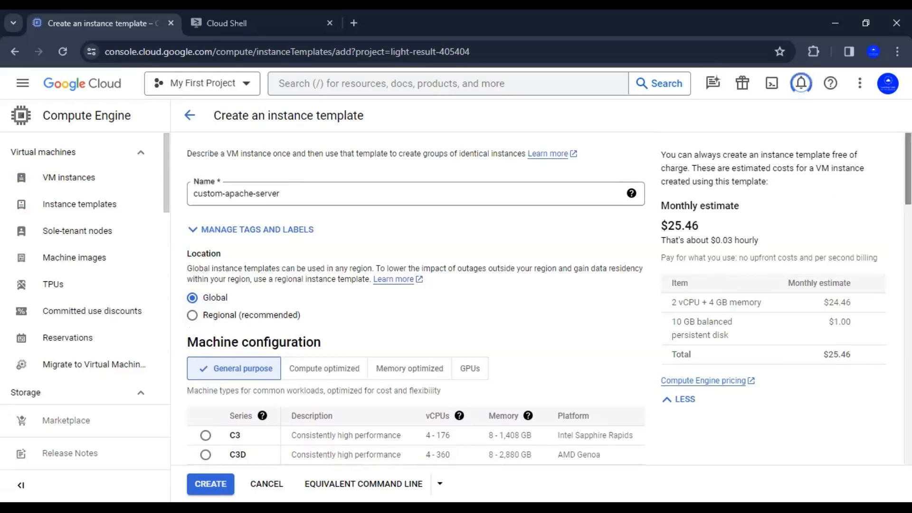
{"action": "scroll", "coordinate": [416, 300], "scroll_direction": "down", "scroll_amount": 8}
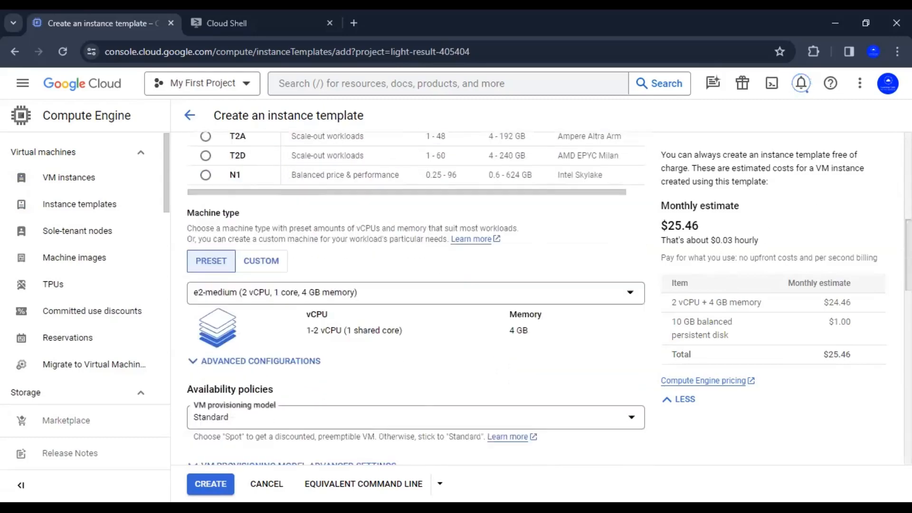
{"action": "scroll", "coordinate": [416, 299], "scroll_direction": "down", "scroll_amount": 2}
{"action": "scroll", "coordinate": [417, 299], "scroll_direction": "up", "scroll_amount": 4}
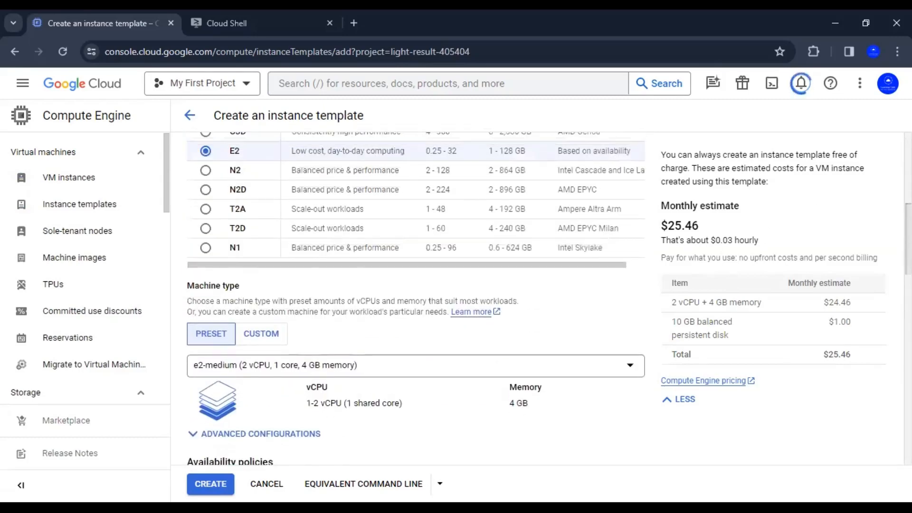
{"action": "scroll", "coordinate": [416, 299], "scroll_direction": "up", "scroll_amount": 3}
{"action": "scroll", "coordinate": [416, 300], "scroll_direction": "up", "scroll_amount": 4}
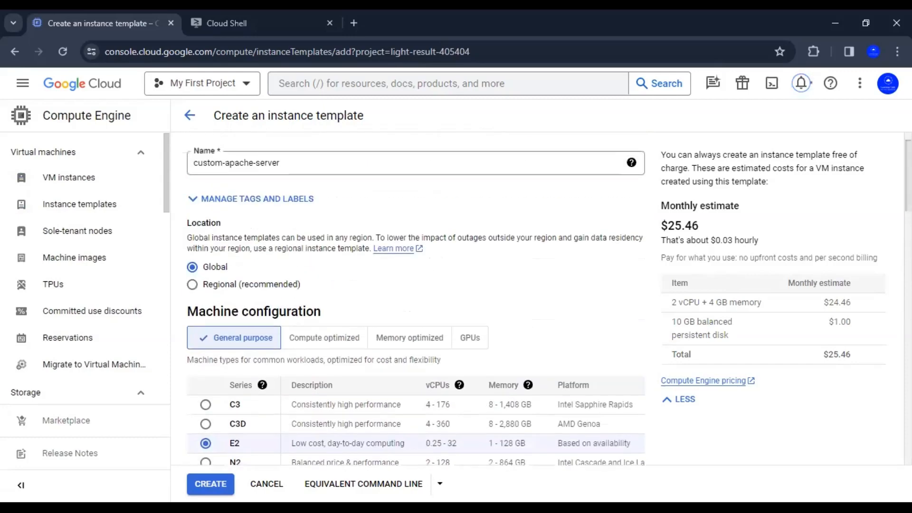
{"action": "scroll", "coordinate": [416, 299], "scroll_direction": "down", "scroll_amount": 3}
{"action": "scroll", "coordinate": [417, 300], "scroll_direction": "down", "scroll_amount": 3}
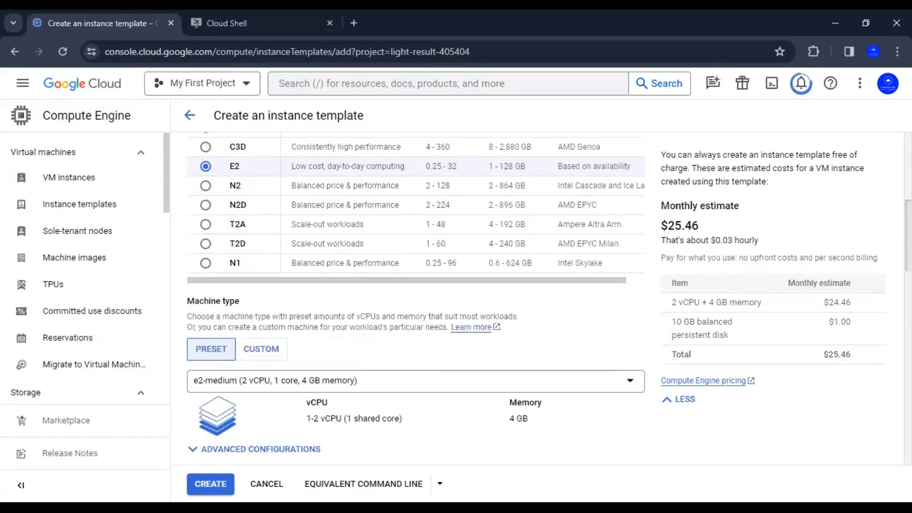
{"action": "scroll", "coordinate": [229, 295], "scroll_direction": "down", "scroll_amount": 3}
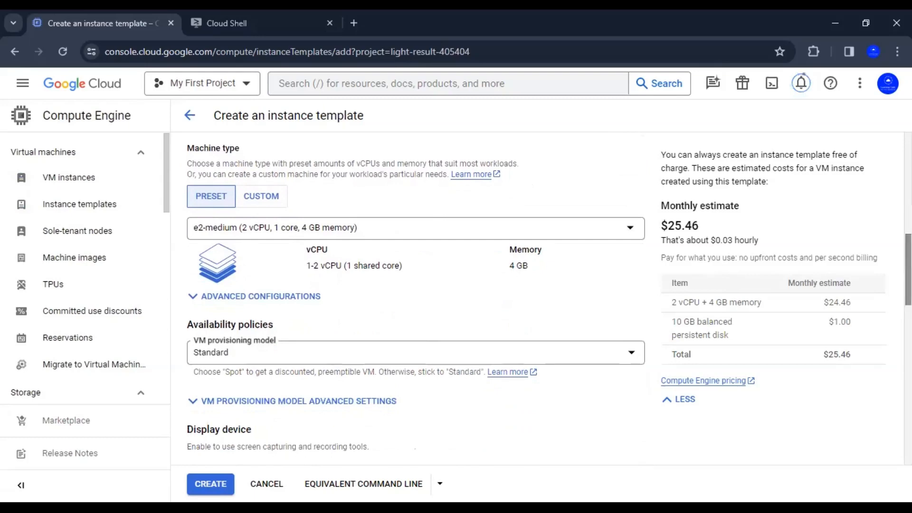
{"action": "left_click", "coordinate": [229, 294]}
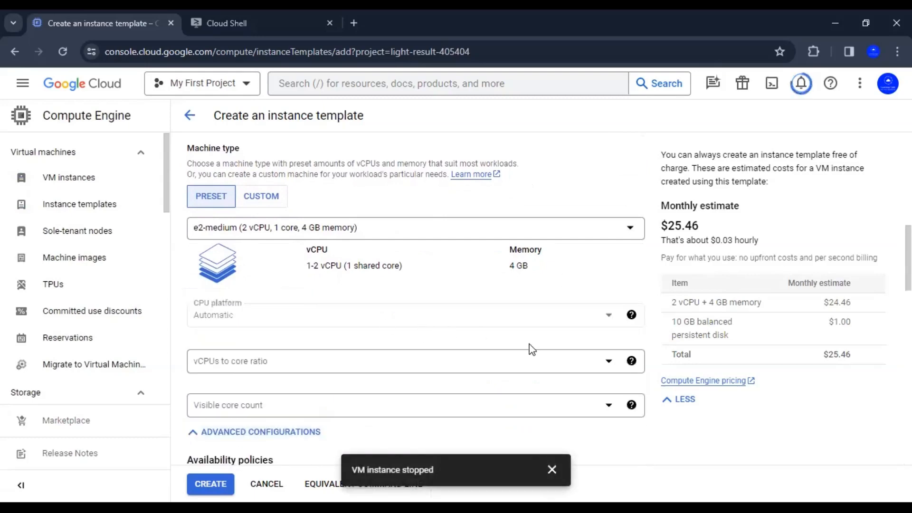
{"action": "left_click", "coordinate": [551, 471]}
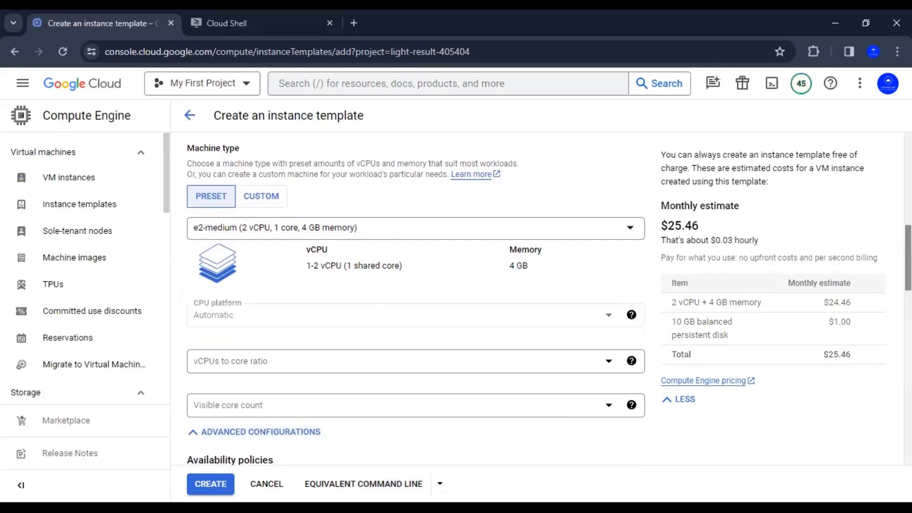
{"action": "scroll", "coordinate": [415, 299], "scroll_direction": "up", "scroll_amount": 10}
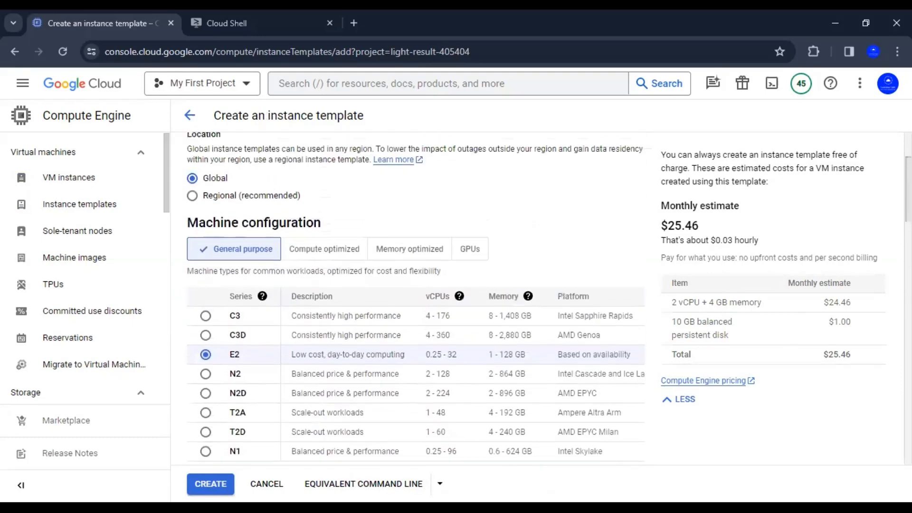
{"action": "scroll", "coordinate": [415, 300], "scroll_direction": "up", "scroll_amount": 1}
{"action": "scroll", "coordinate": [415, 300], "scroll_direction": "down", "scroll_amount": 10}
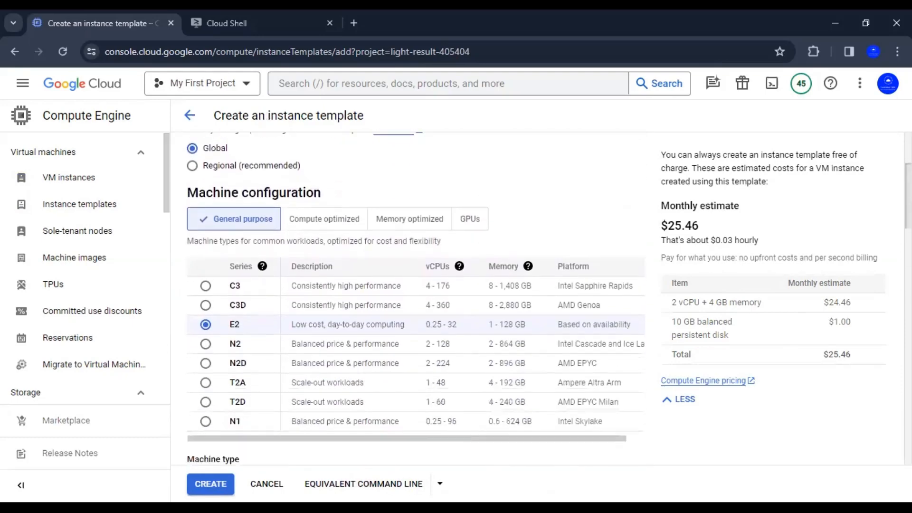
{"action": "scroll", "coordinate": [416, 300], "scroll_direction": "down", "scroll_amount": 5}
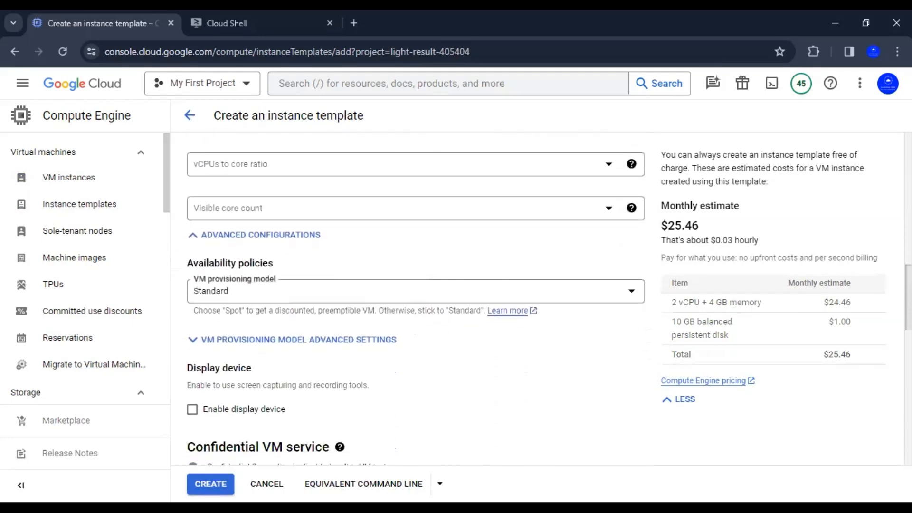
Give the template full access to all Cloud APIs and allow HTTP and HTTPS traffic through the firewall.
{"action": "scroll", "coordinate": [416, 299], "scroll_direction": "down", "scroll_amount": 7}
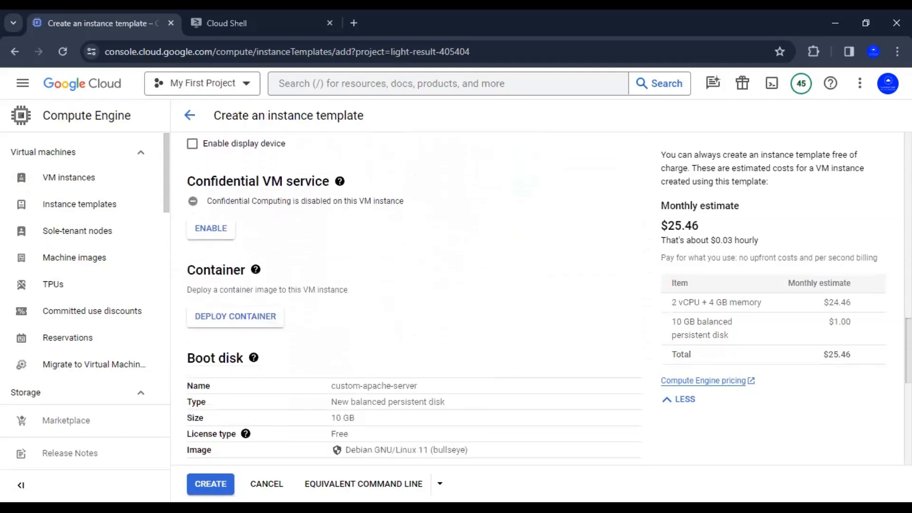
{"action": "scroll", "coordinate": [415, 299], "scroll_direction": "down", "scroll_amount": 3}
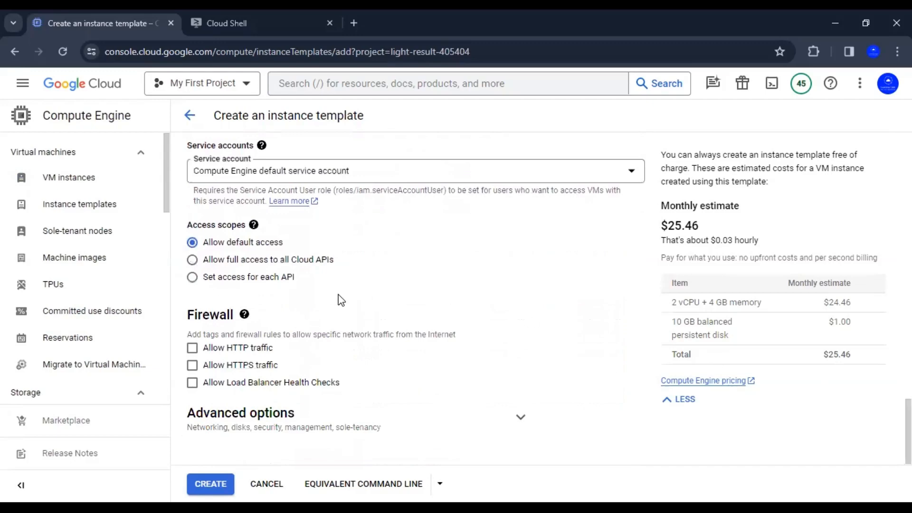
{"action": "left_click", "coordinate": [194, 260]}
{"action": "left_click", "coordinate": [192, 348]}
{"action": "left_click", "coordinate": [237, 368]}
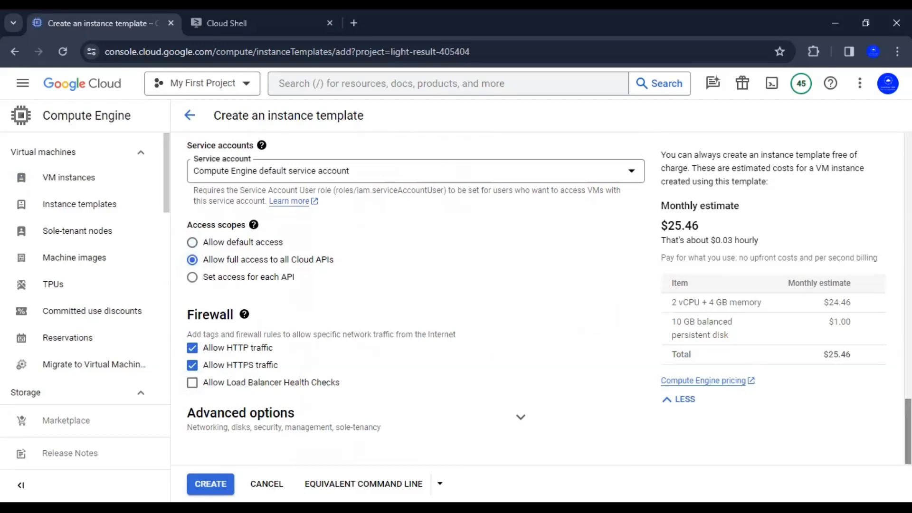
Add a startup script to the template's management options that runs apt-get update -y and apt-get install -y apache2.
{"action": "left_click", "coordinate": [396, 428]}
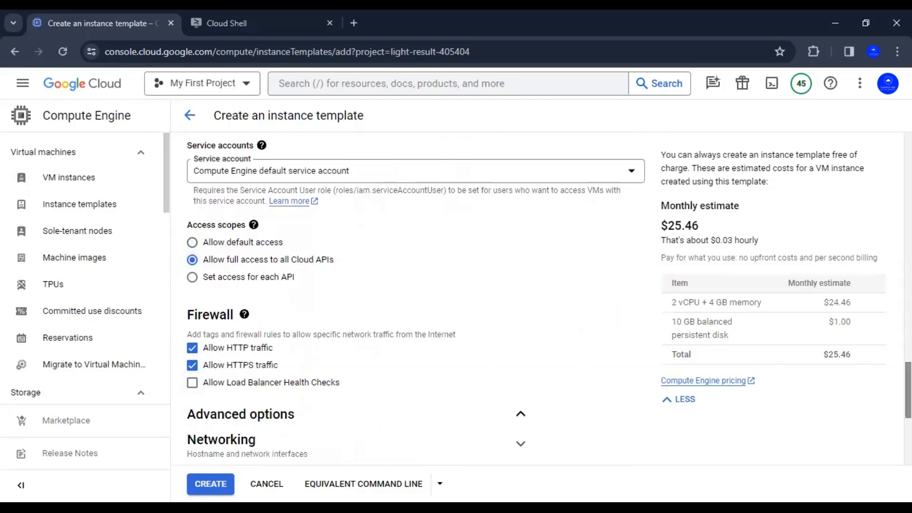
{"action": "left_click_drag", "start_coordinate": [909, 380], "coordinate": [908, 418]}
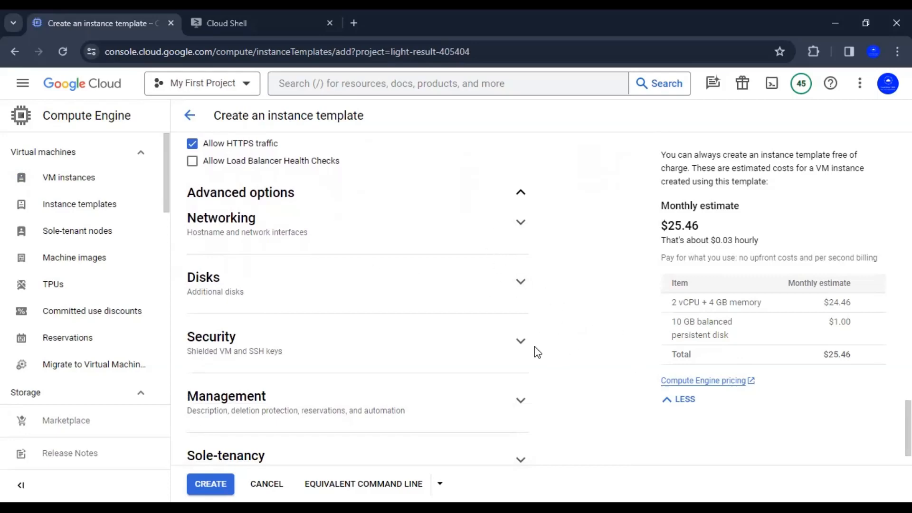
{"action": "scroll", "coordinate": [908, 428], "scroll_direction": "down", "scroll_amount": 1}
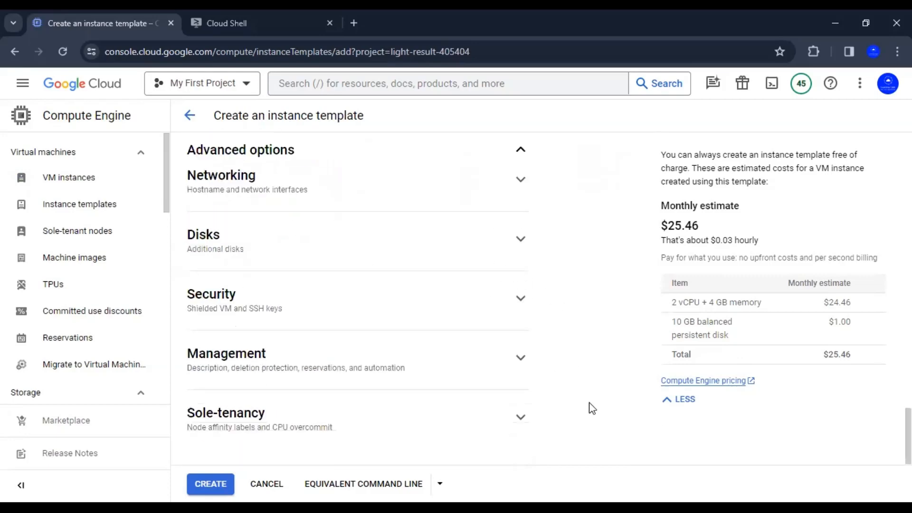
{"action": "left_click", "coordinate": [521, 358]}
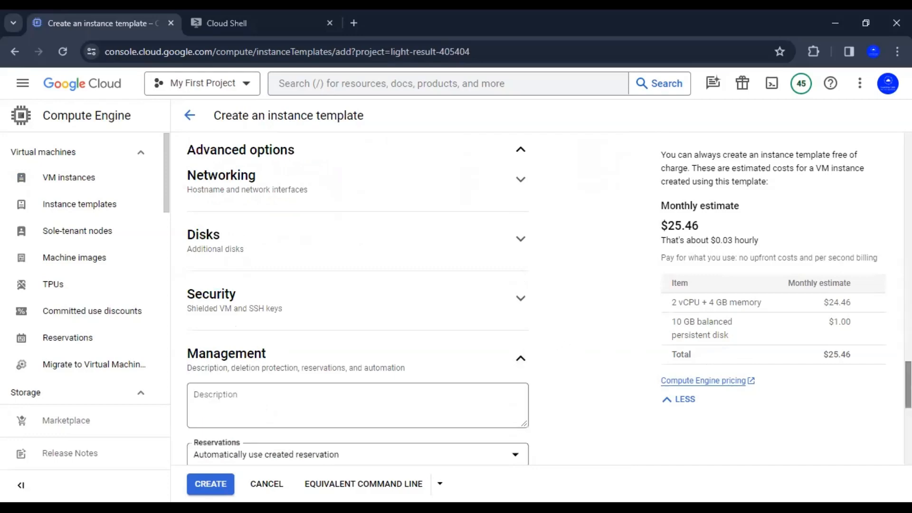
{"action": "scroll", "coordinate": [359, 299], "scroll_direction": "down", "scroll_amount": 3}
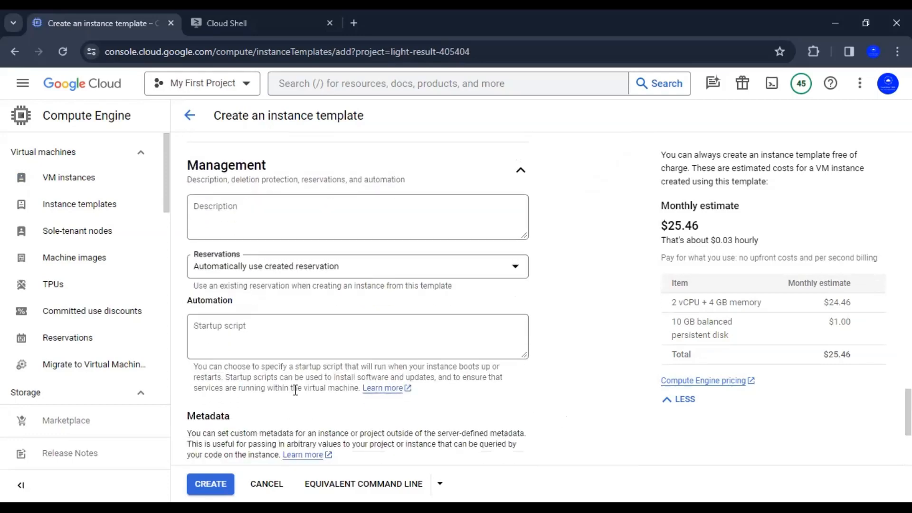
{"action": "left_click", "coordinate": [274, 341]}
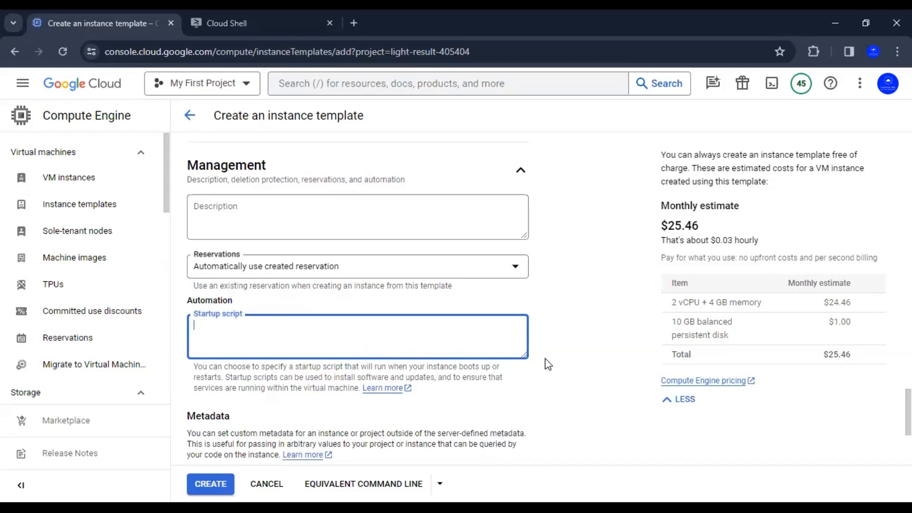
{"action": "left_click_drag", "start_coordinate": [526, 356], "coordinate": [531, 379]}
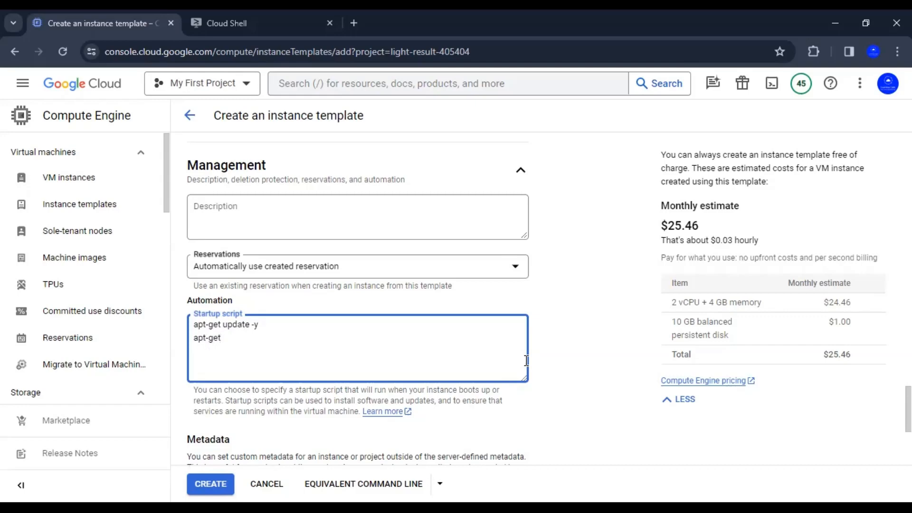
{"action": "type", "text": "install -y apache2"}
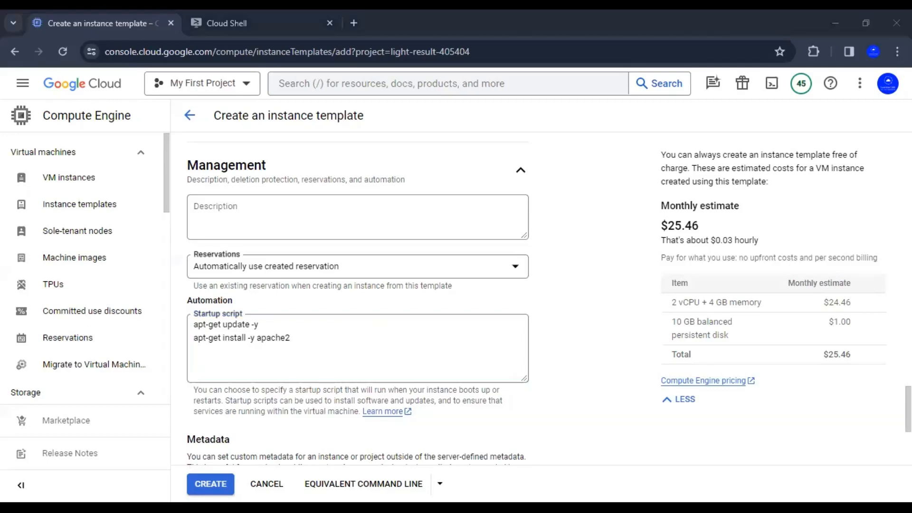
Append echo "Hello World from - $(hostname -i) Sent on $(date +%d-%m-%Y.%H:%M)" > /var/www/html/index.html to the startup script.
{"action": "left_click", "coordinate": [319, 360]}
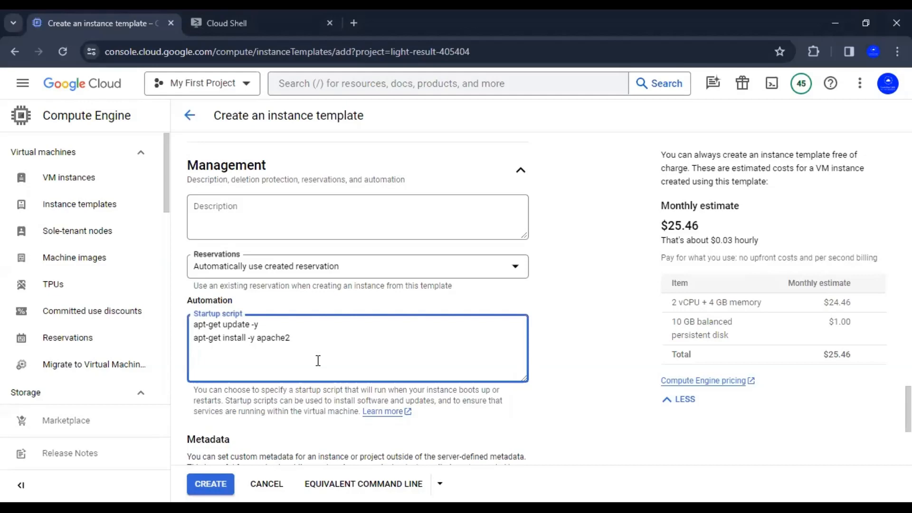
{"action": "type", "text": "echo \"Hello World from - $(hostname -i) Sent on $(date +%d-%m-%Y.%H:%M)\" > /var/www/html/index.html"}
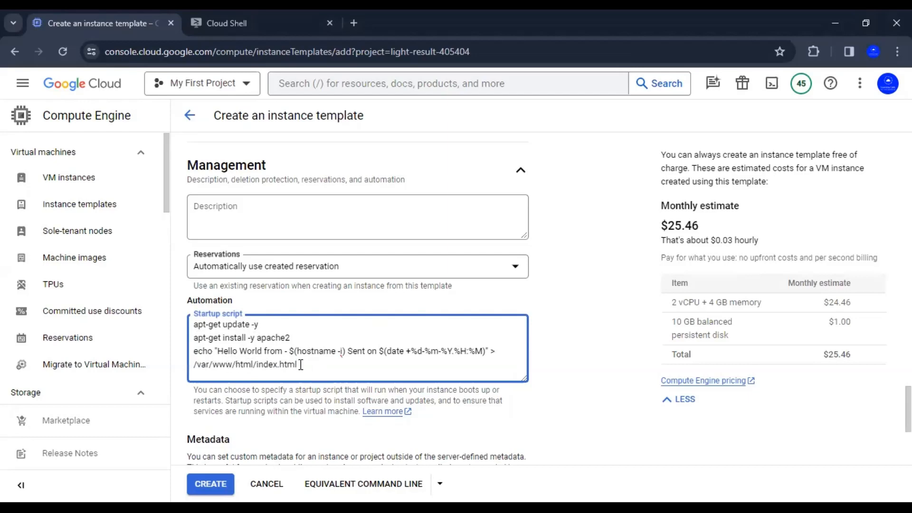
{"action": "left_click_drag", "start_coordinate": [298, 365], "coordinate": [195, 370]}
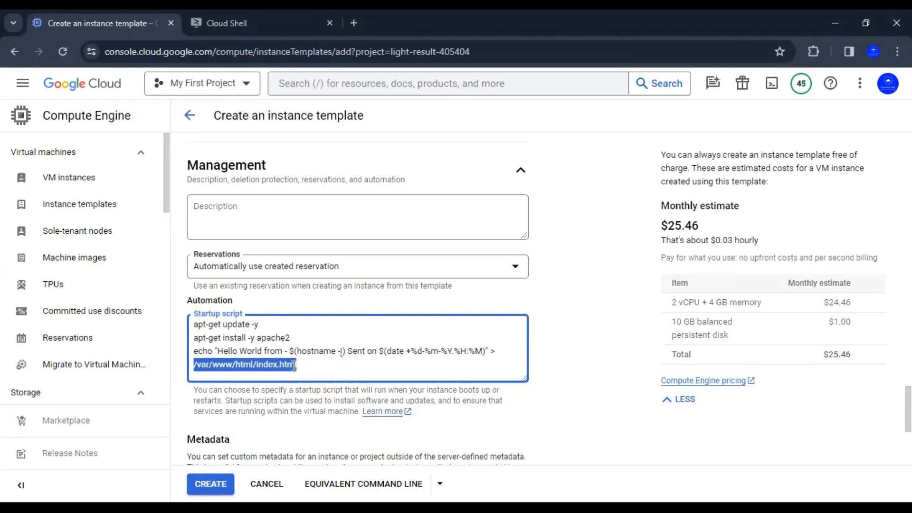
{"action": "left_click_drag", "start_coordinate": [295, 366], "coordinate": [486, 350]}
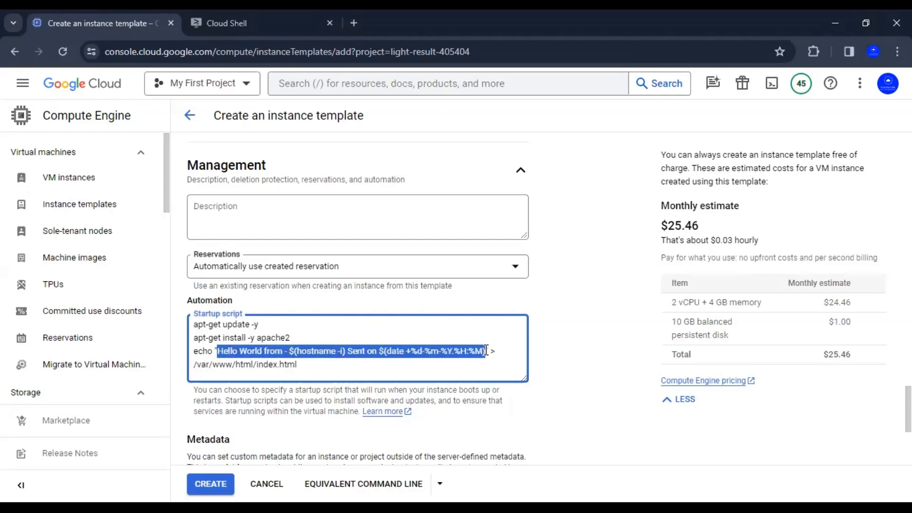
{"action": "left_click", "coordinate": [460, 330]}
{"action": "left_click", "coordinate": [562, 346]}
Create the custom-apache-server instance template and refresh the instance templates list.
{"action": "scroll", "coordinate": [475, 446], "scroll_direction": "down", "scroll_amount": 5}
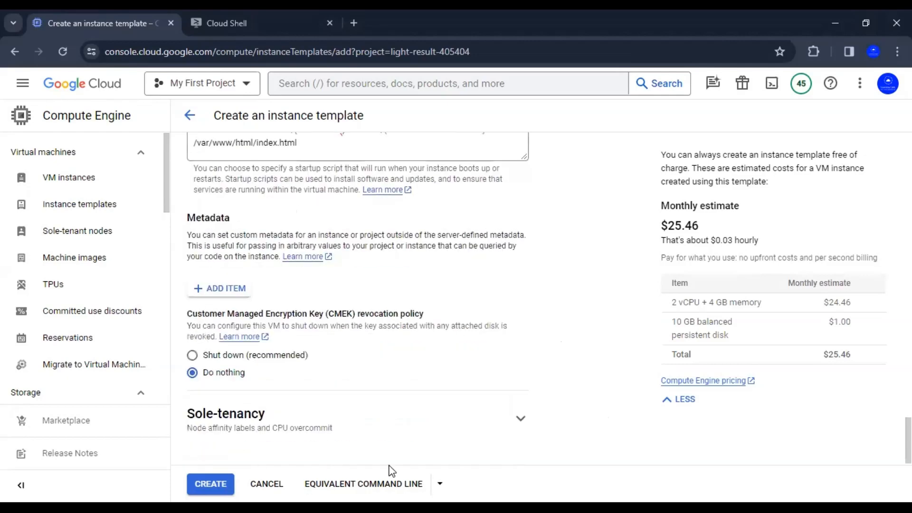
{"action": "left_click", "coordinate": [209, 485]}
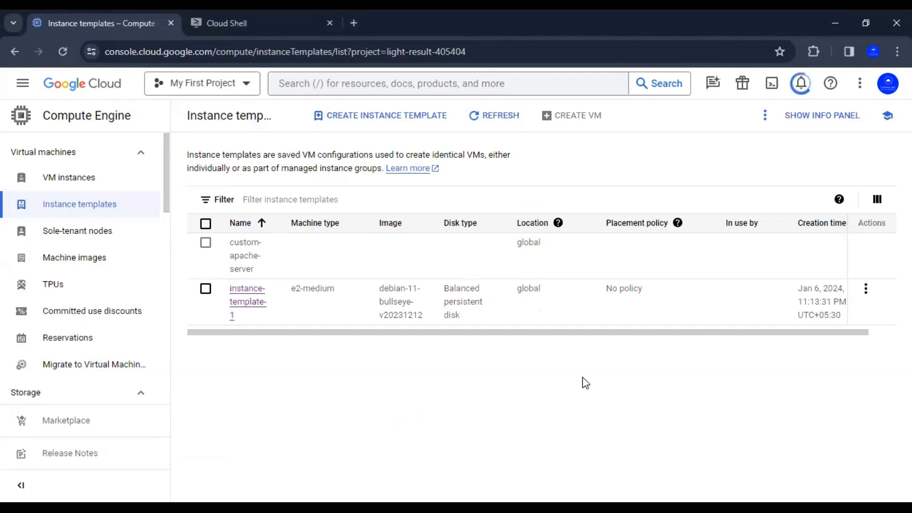
{"action": "left_click", "coordinate": [505, 117]}
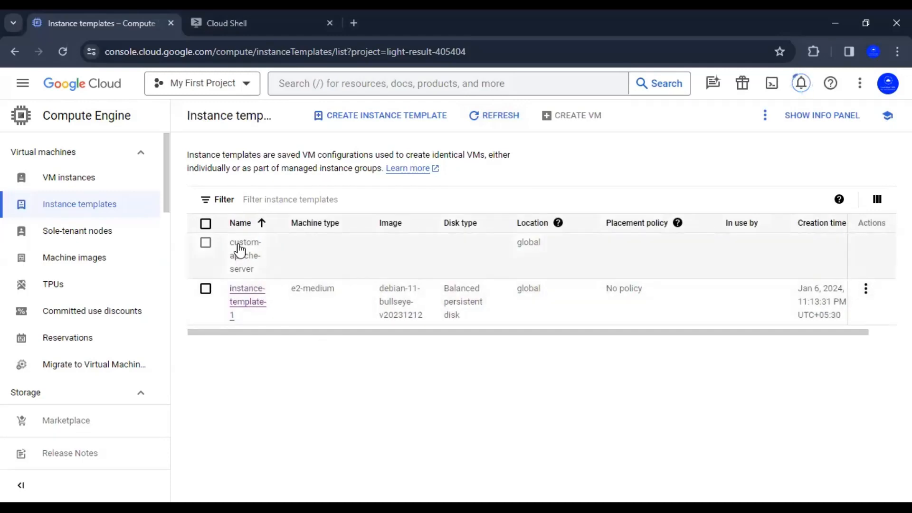
{"action": "left_click", "coordinate": [499, 116]}
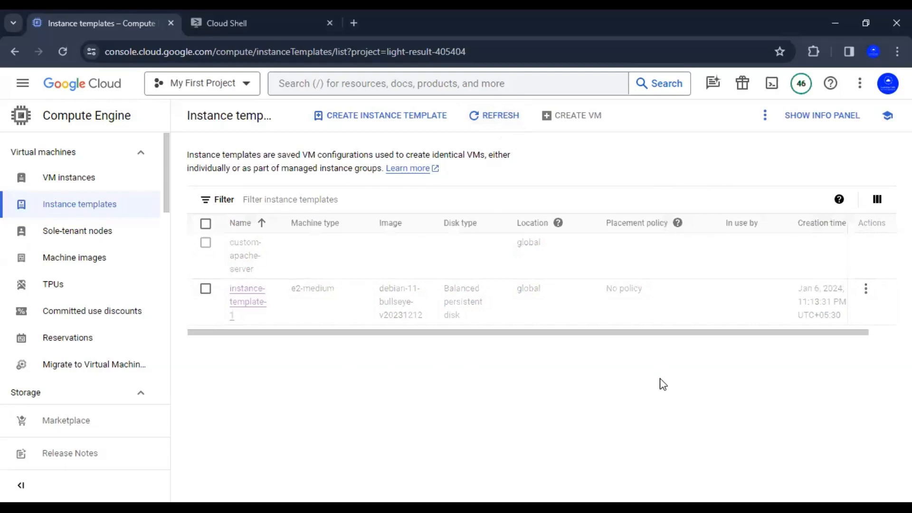
{"action": "left_click", "coordinate": [505, 119]}
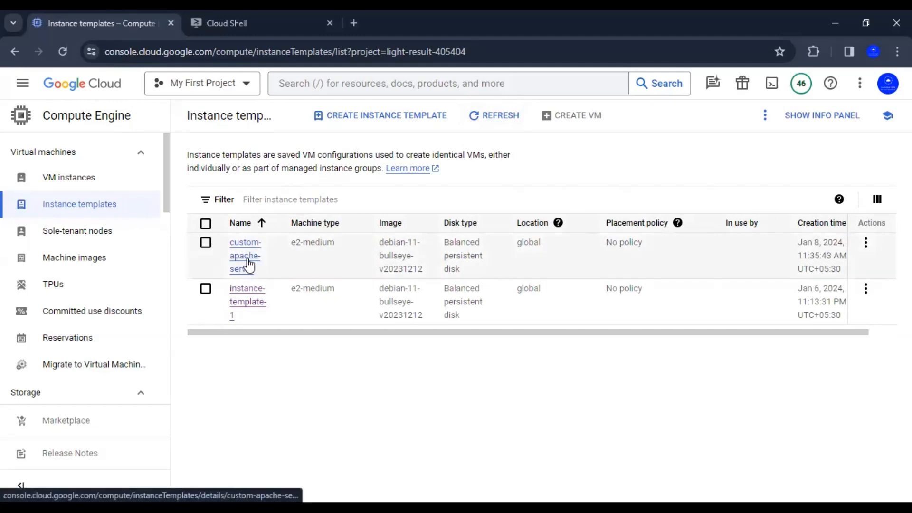
{"action": "left_click", "coordinate": [867, 244]}
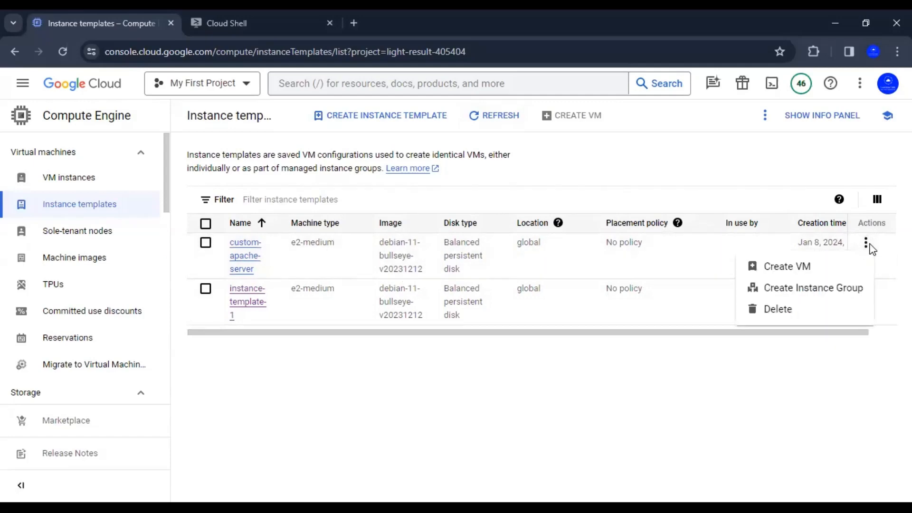
{"action": "left_click", "coordinate": [823, 275]}
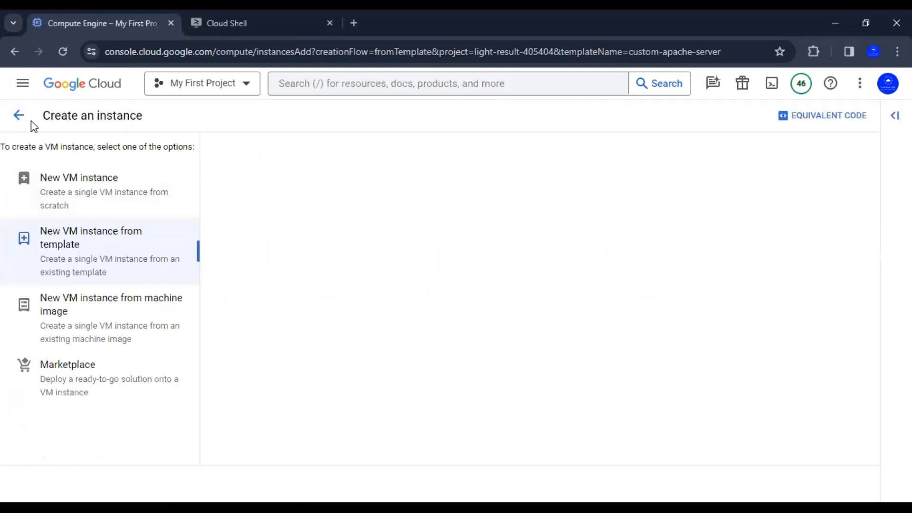
{"action": "left_click", "coordinate": [19, 115]}
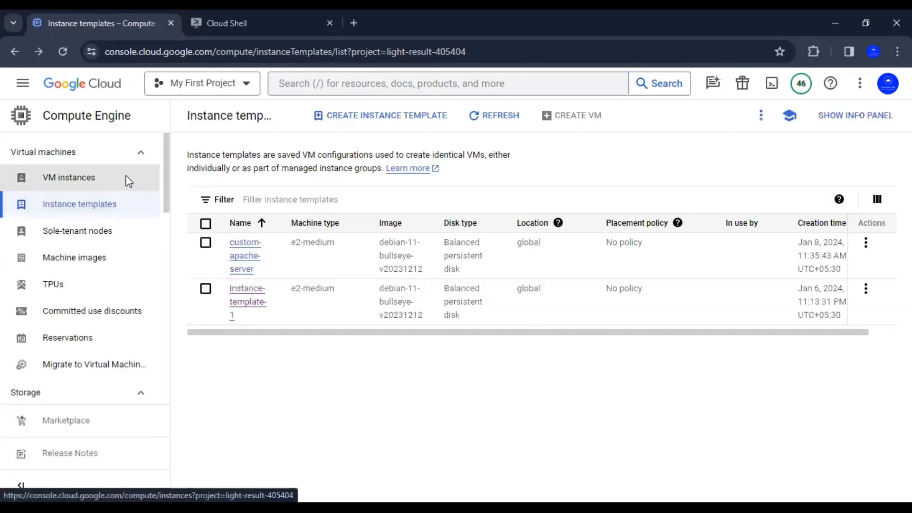
Delete the instance-1 VM, including its boot disk, from the VM instances list.
{"action": "left_click", "coordinate": [157, 180]}
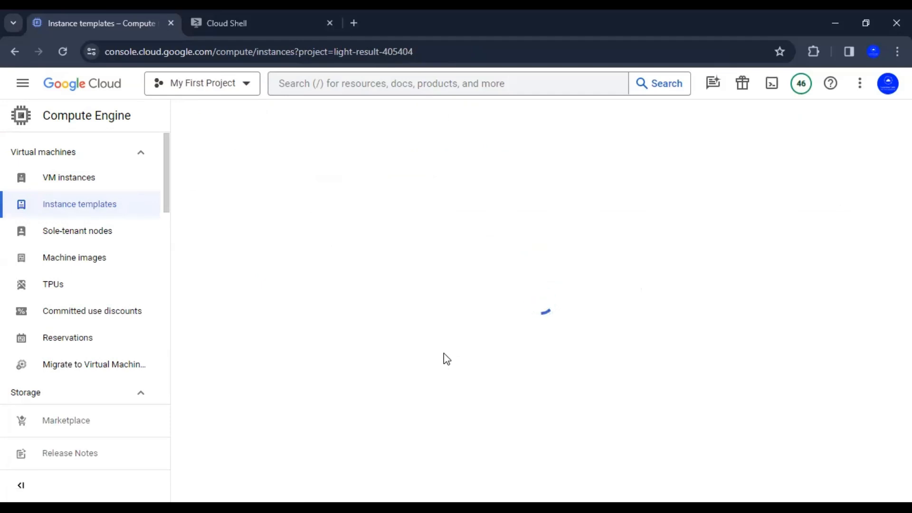
{"action": "left_click", "coordinate": [188, 248]}
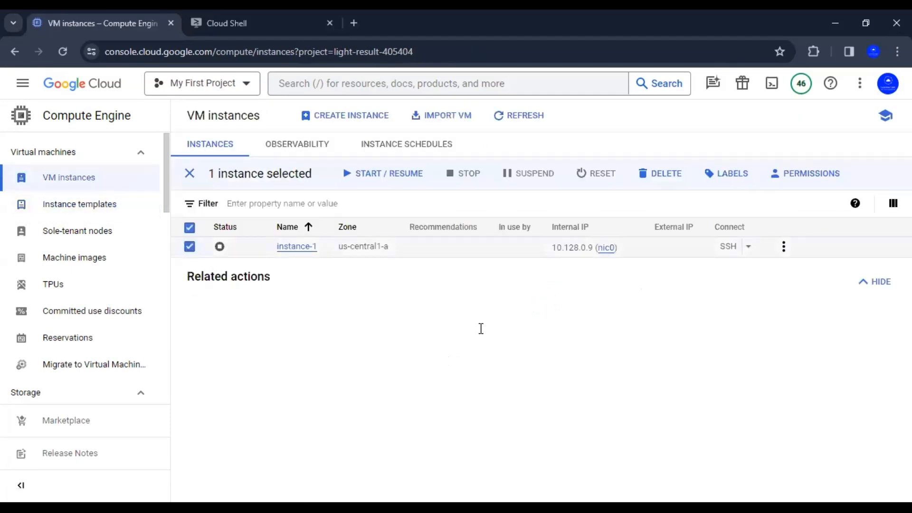
{"action": "left_click", "coordinate": [660, 176]}
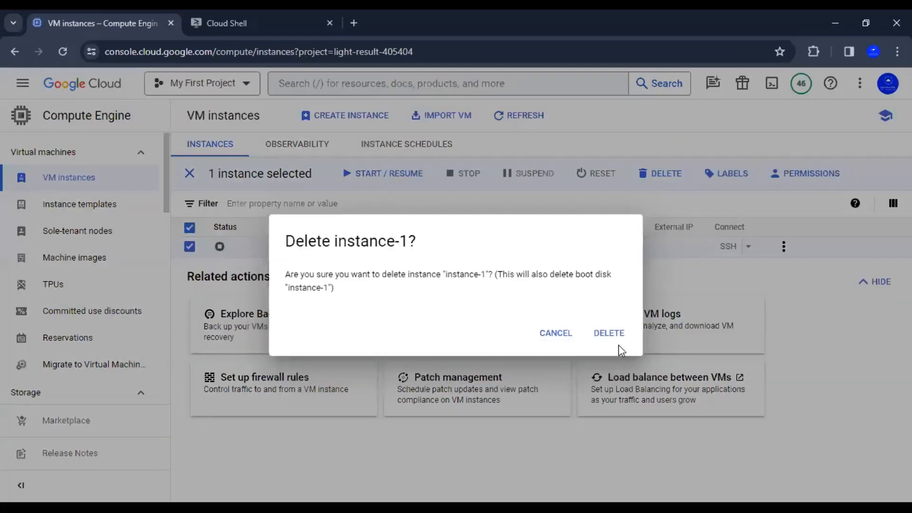
{"action": "left_click", "coordinate": [616, 341]}
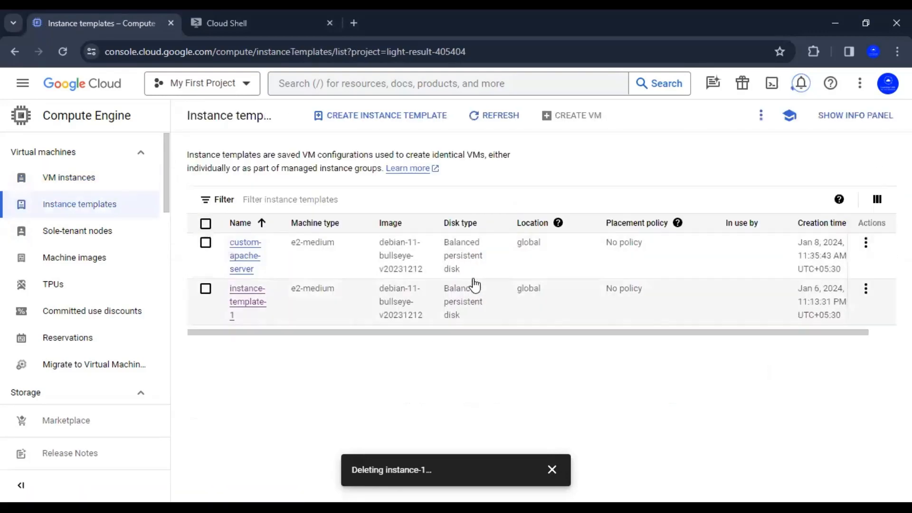
Create a VM named custom-apache-server-1 from the custom-apache-server template and refresh the VM instances list.
{"action": "left_click", "coordinate": [205, 243]}
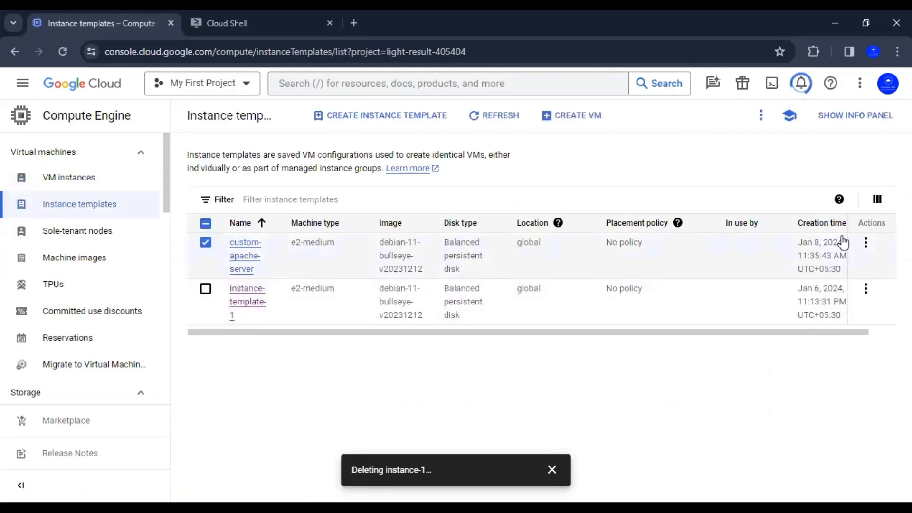
{"action": "left_click", "coordinate": [867, 243]}
{"action": "left_click", "coordinate": [811, 270]}
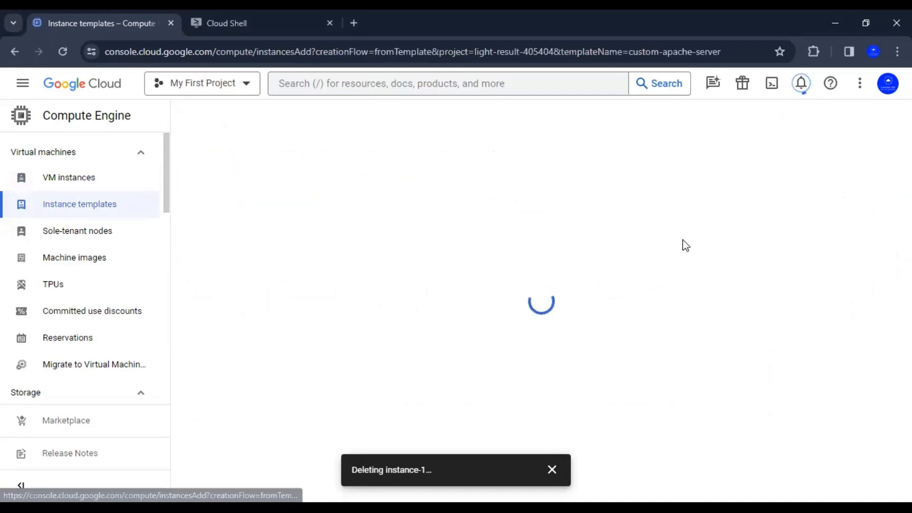
{"action": "left_click", "coordinate": [552, 471]}
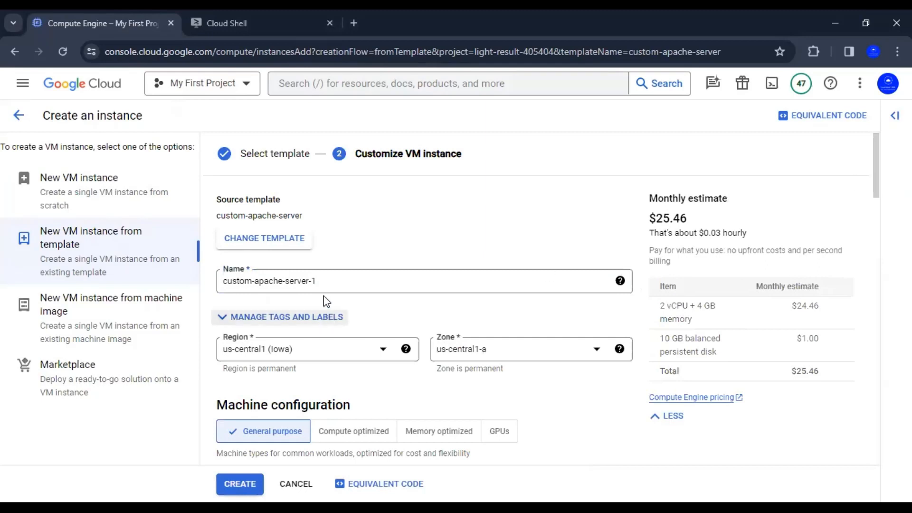
{"action": "left_click", "coordinate": [319, 282]}
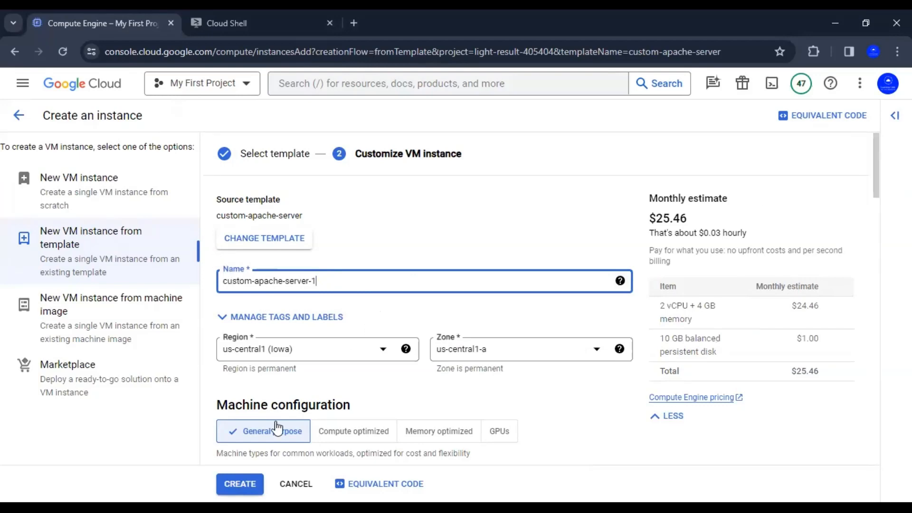
{"action": "left_click", "coordinate": [262, 484]}
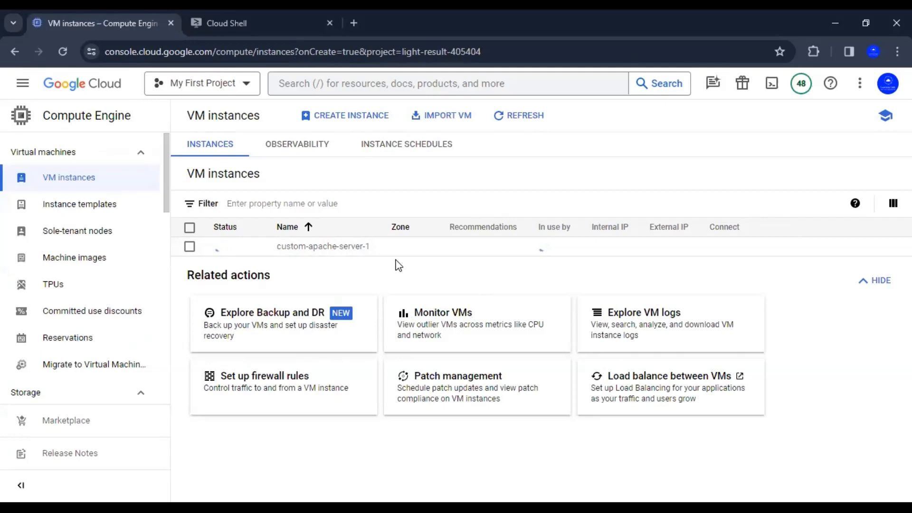
{"action": "left_click", "coordinate": [501, 122]}
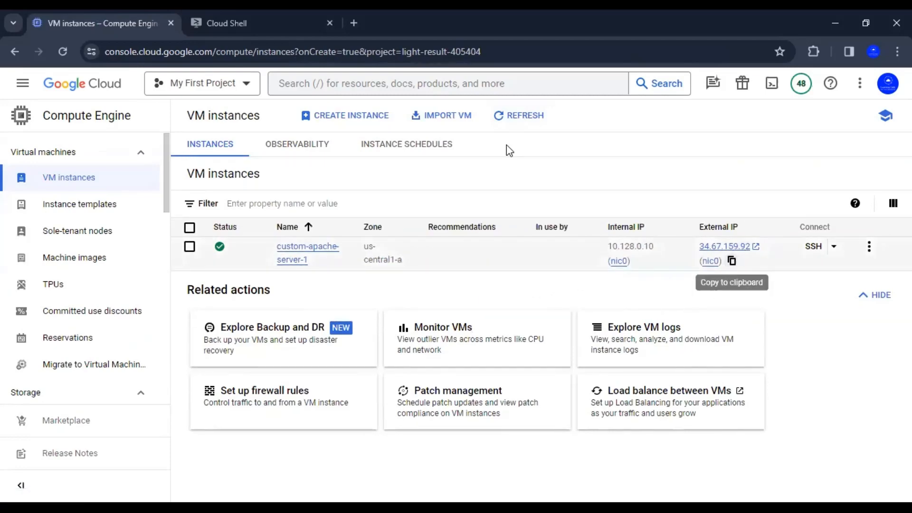
Copy the new VM's external IP and run watch -n 1 "curl 34.67.159.92" in Cloud Shell.
{"action": "left_click", "coordinate": [732, 261]}
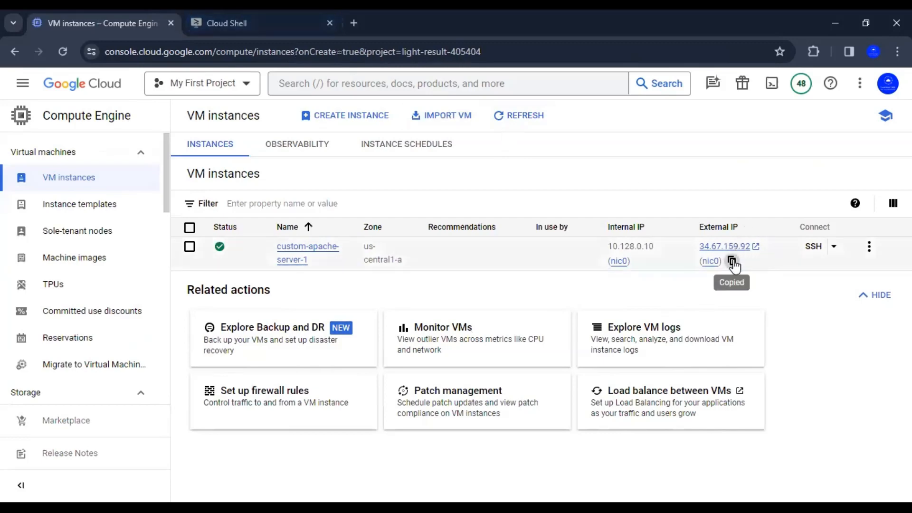
{"action": "left_click", "coordinate": [258, 17]}
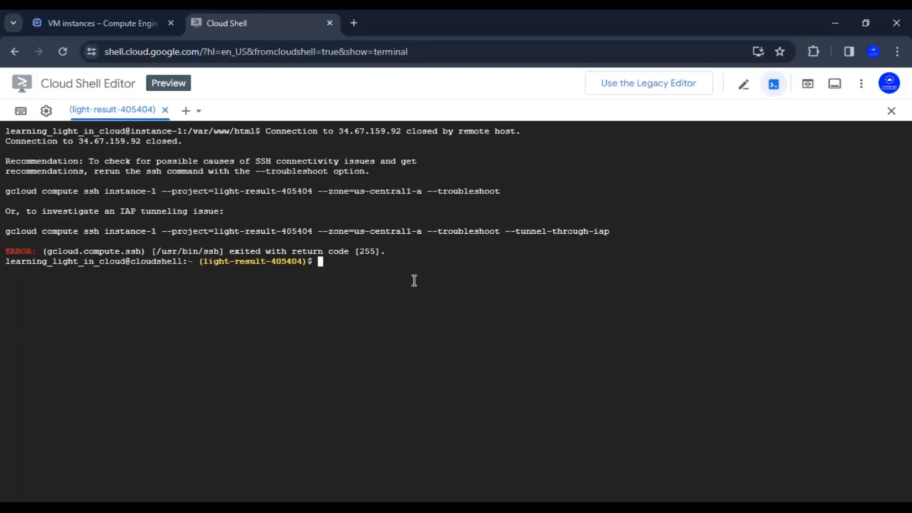
{"action": "type", "text": "watch -n 1 \"curl"}
{"action": "key", "text": "ctrl+v"}
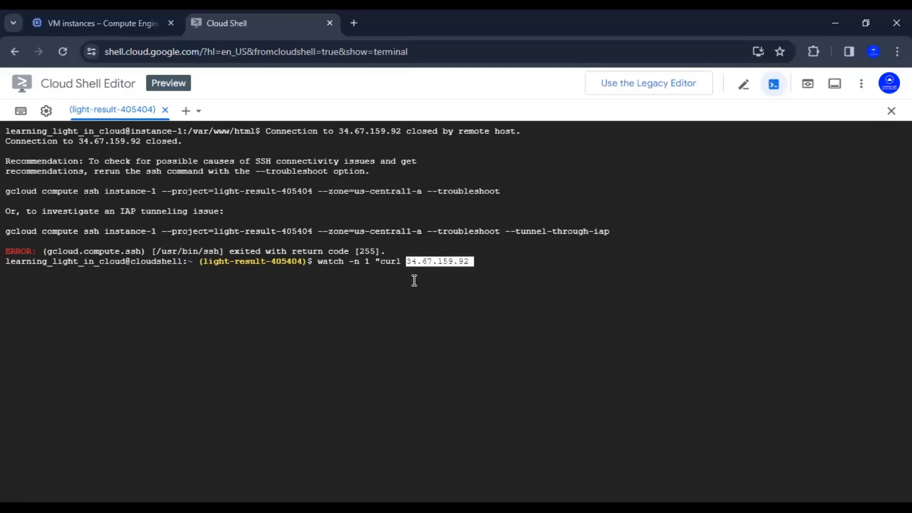
{"action": "type", "text": "\""}
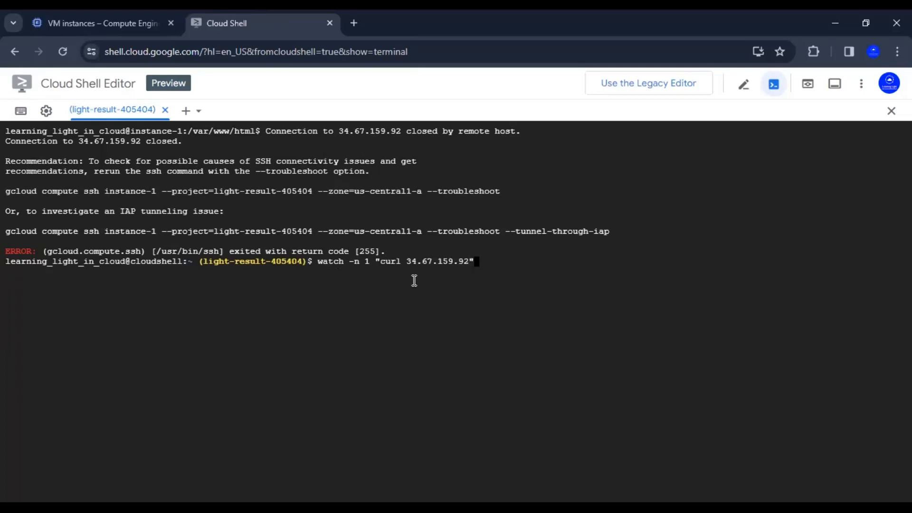
{"action": "key", "text": "Return"}
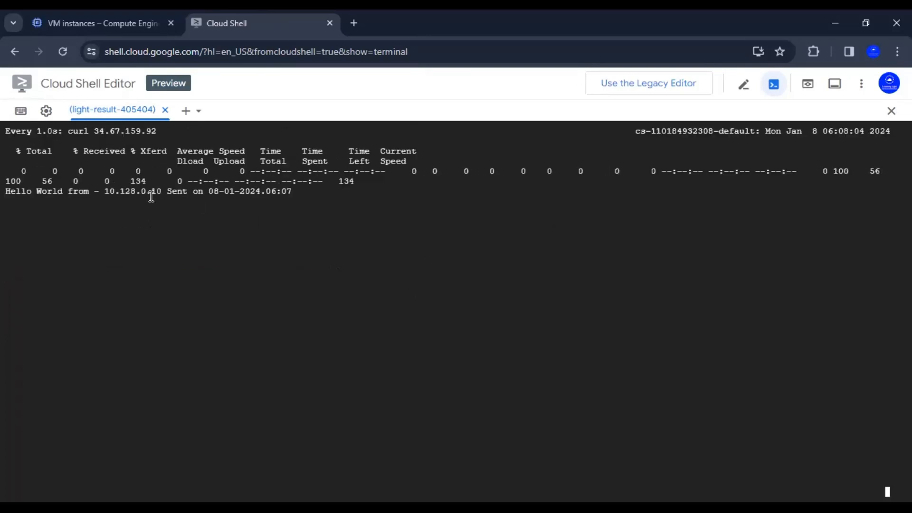
{"action": "left_click_drag", "start_coordinate": [7, 181], "coordinate": [296, 189]}
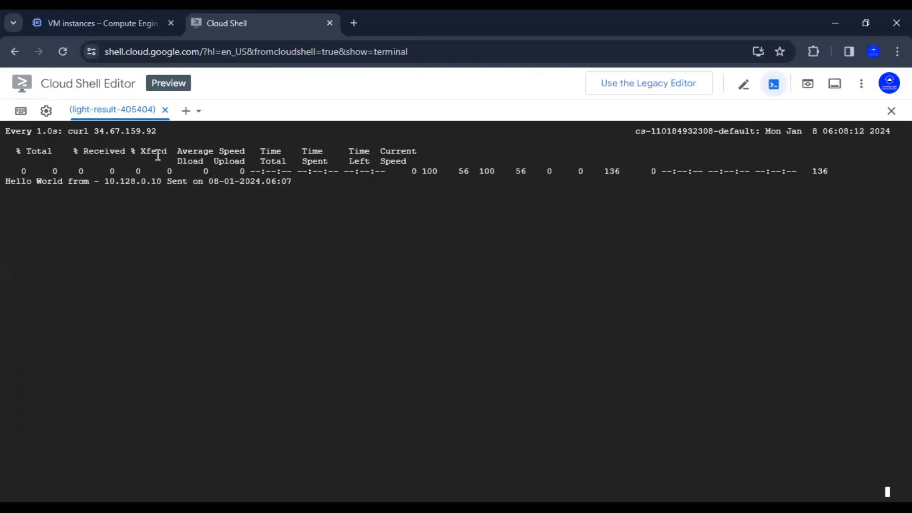
{"action": "left_click", "coordinate": [136, 22]}
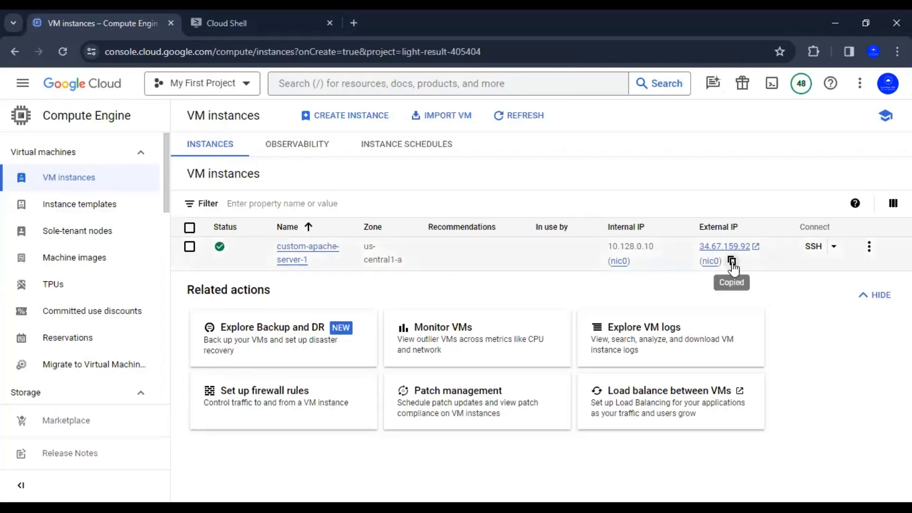
{"action": "left_click", "coordinate": [355, 23]}
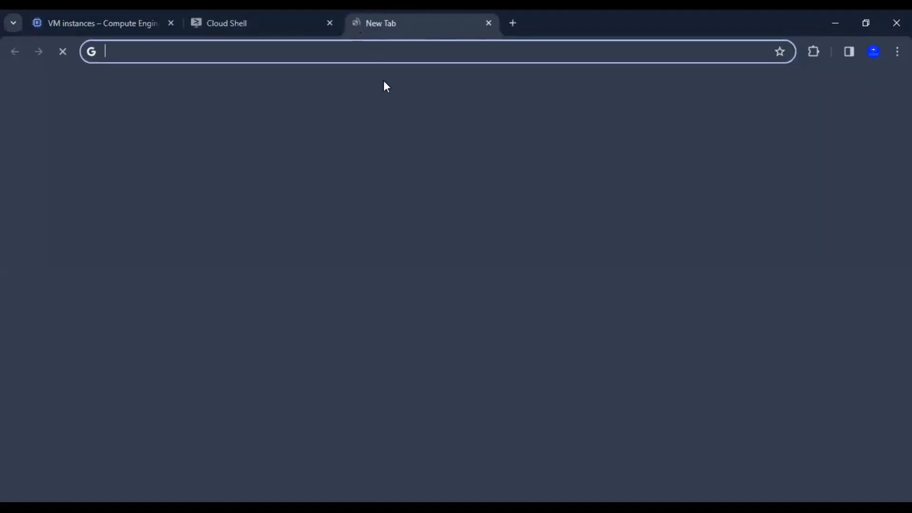
{"action": "type", "text": "htt"}
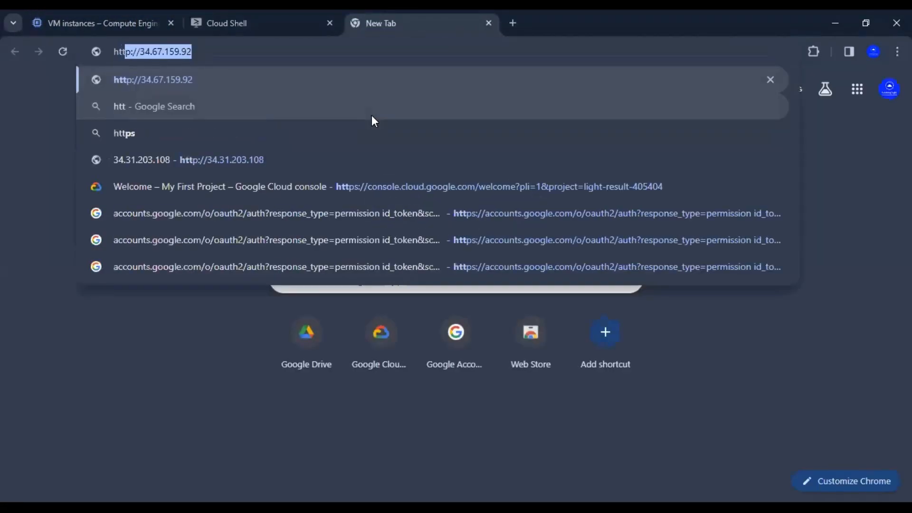
{"action": "type", "text": "p://"}
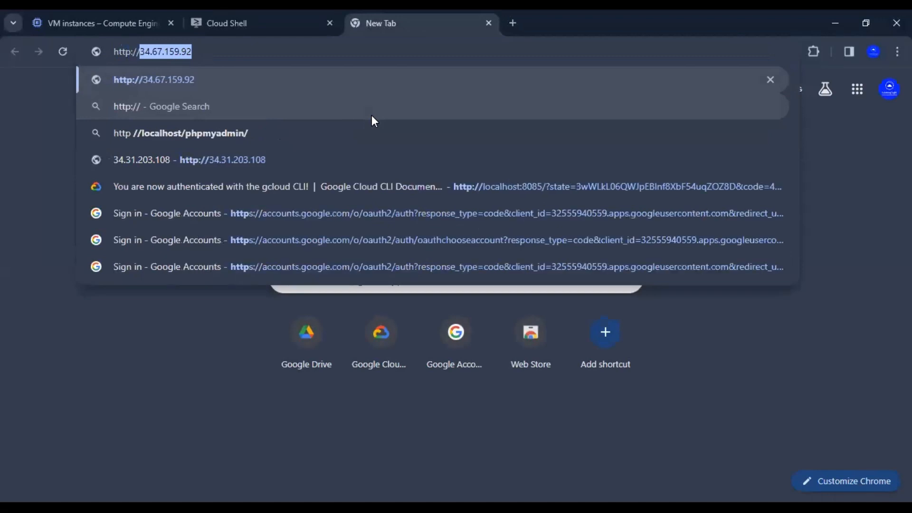
{"action": "key", "text": "Return"}
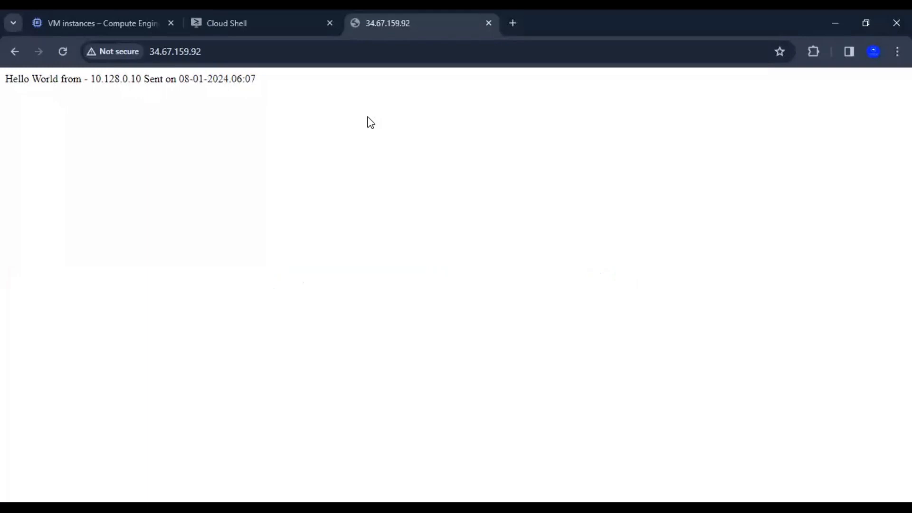
{"action": "left_click", "coordinate": [122, 23]}
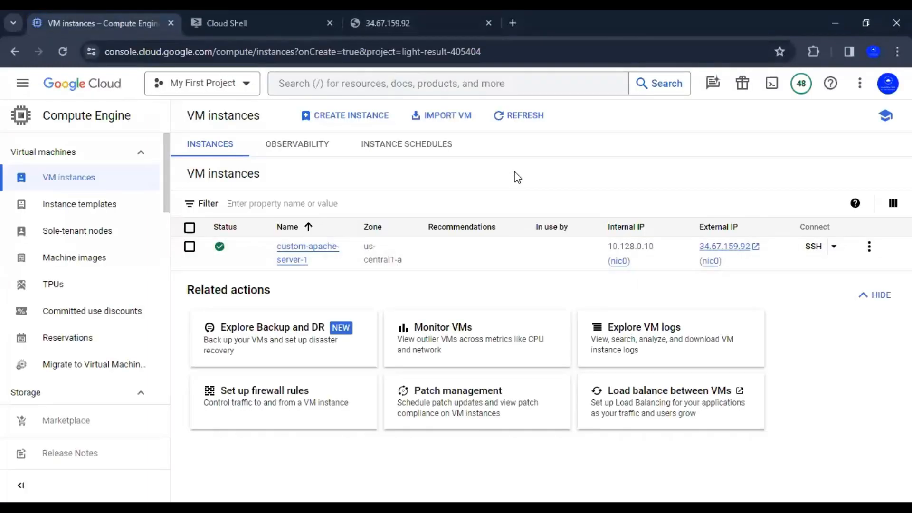